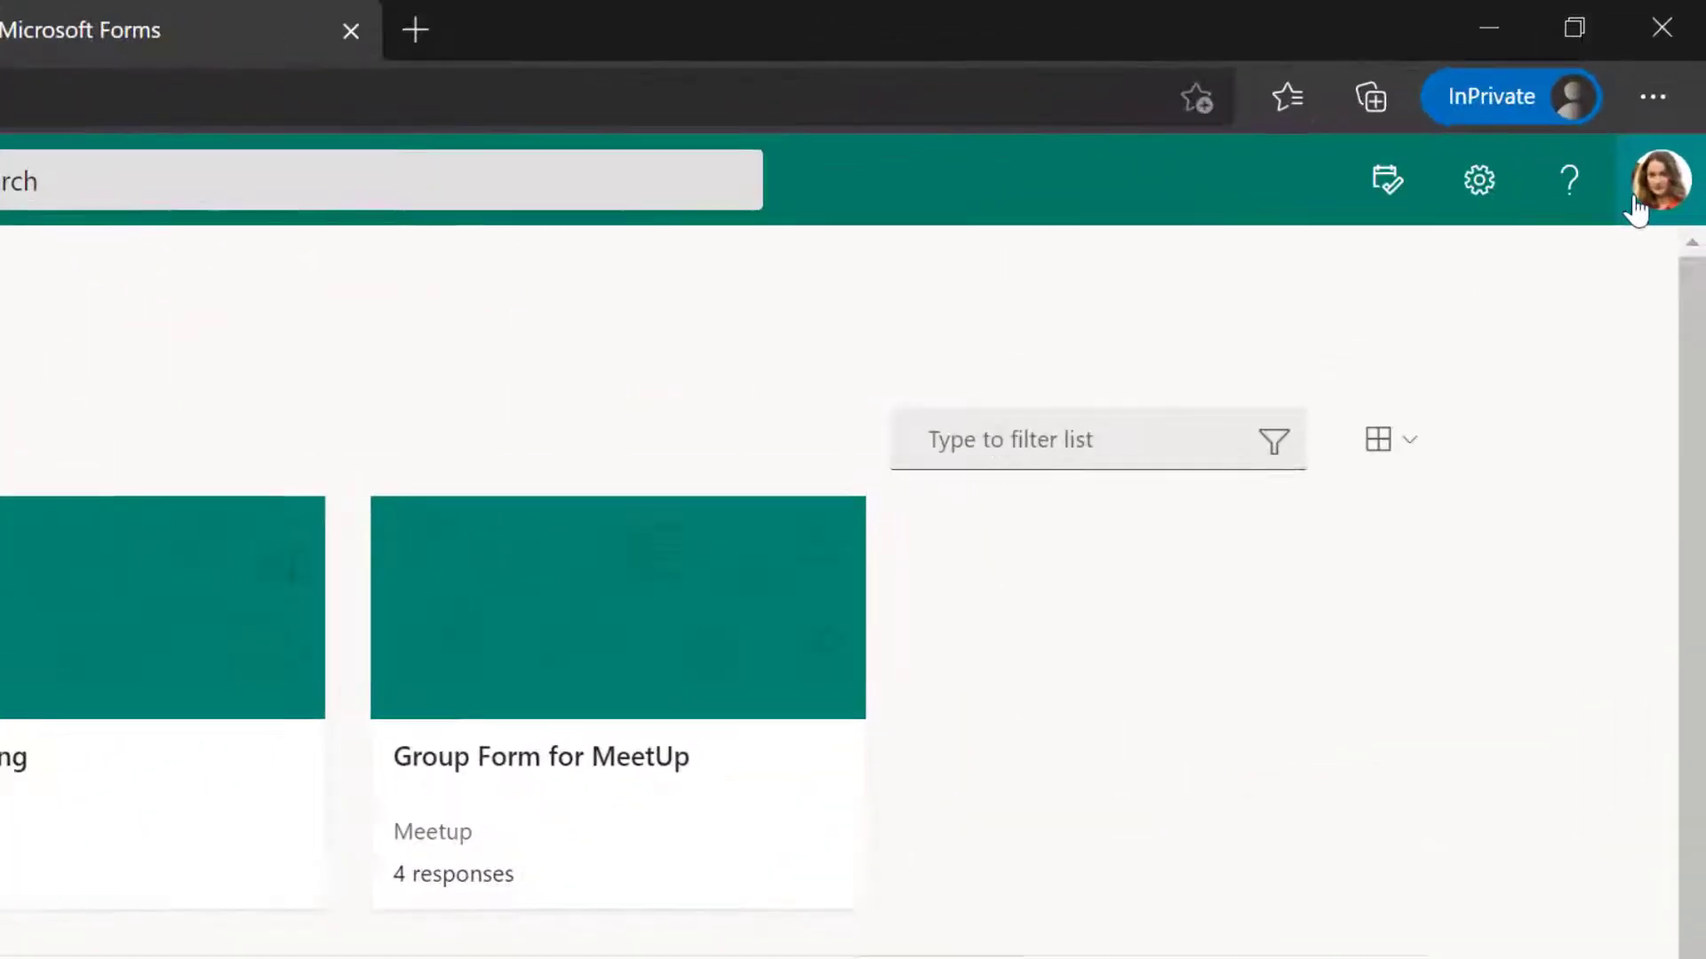
Check the signed-in account on the profile card, then show the Meetup - Documents library.
click(1640, 204)
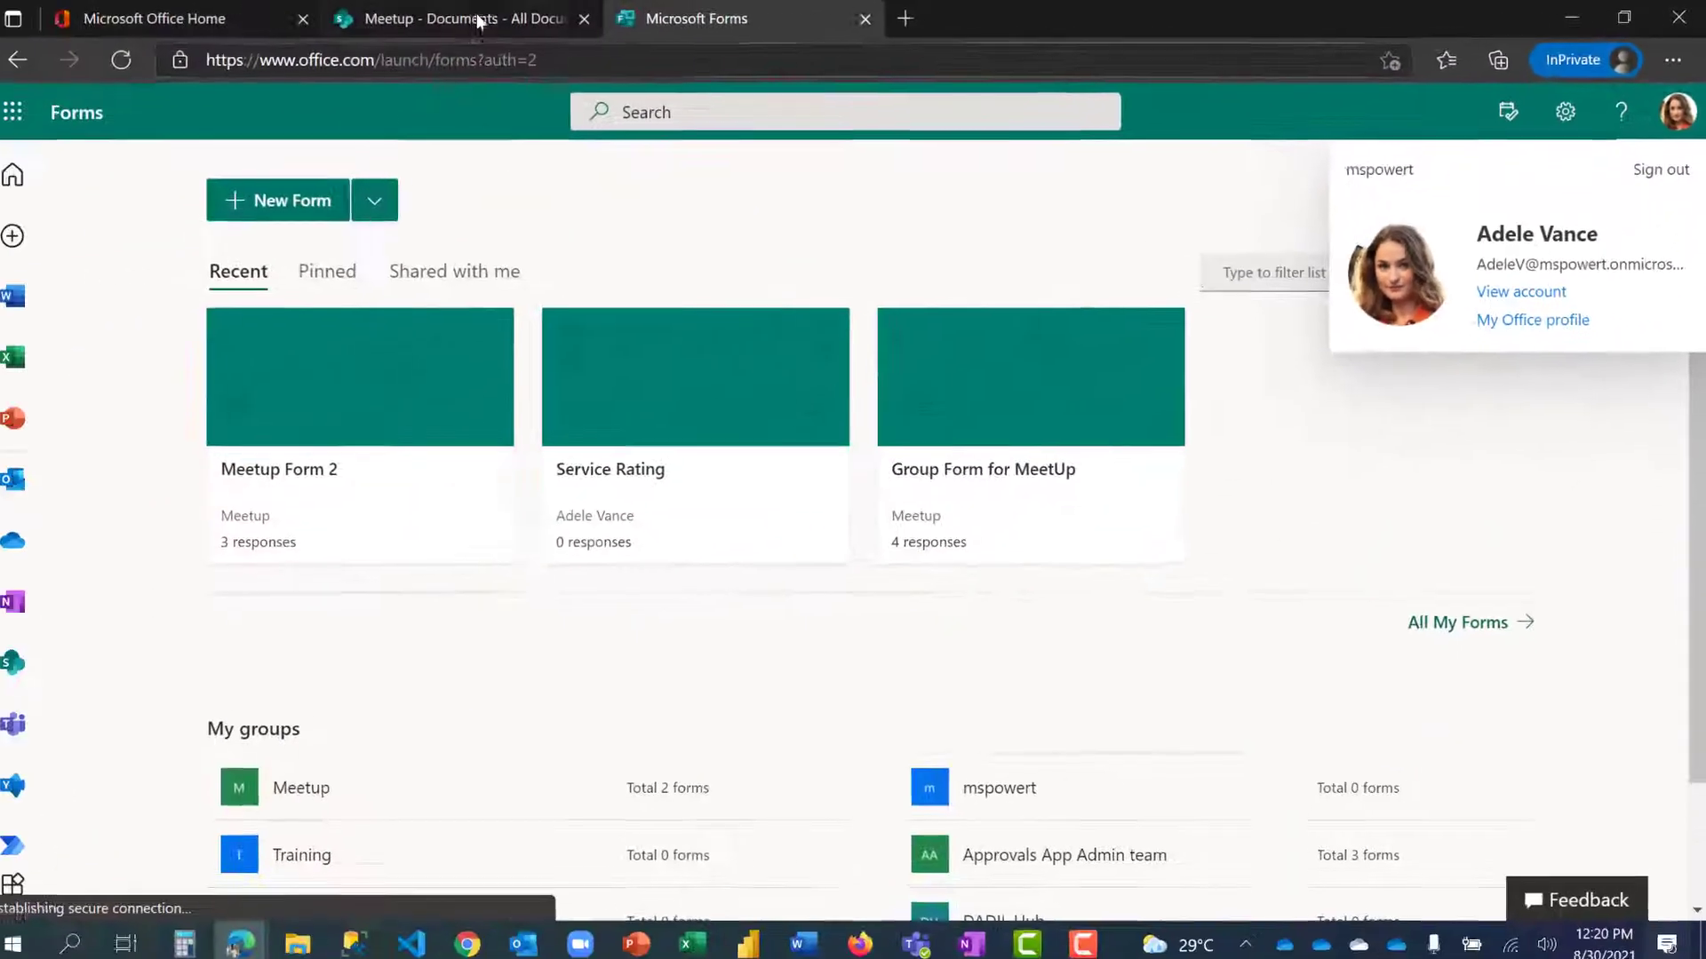
click(480, 20)
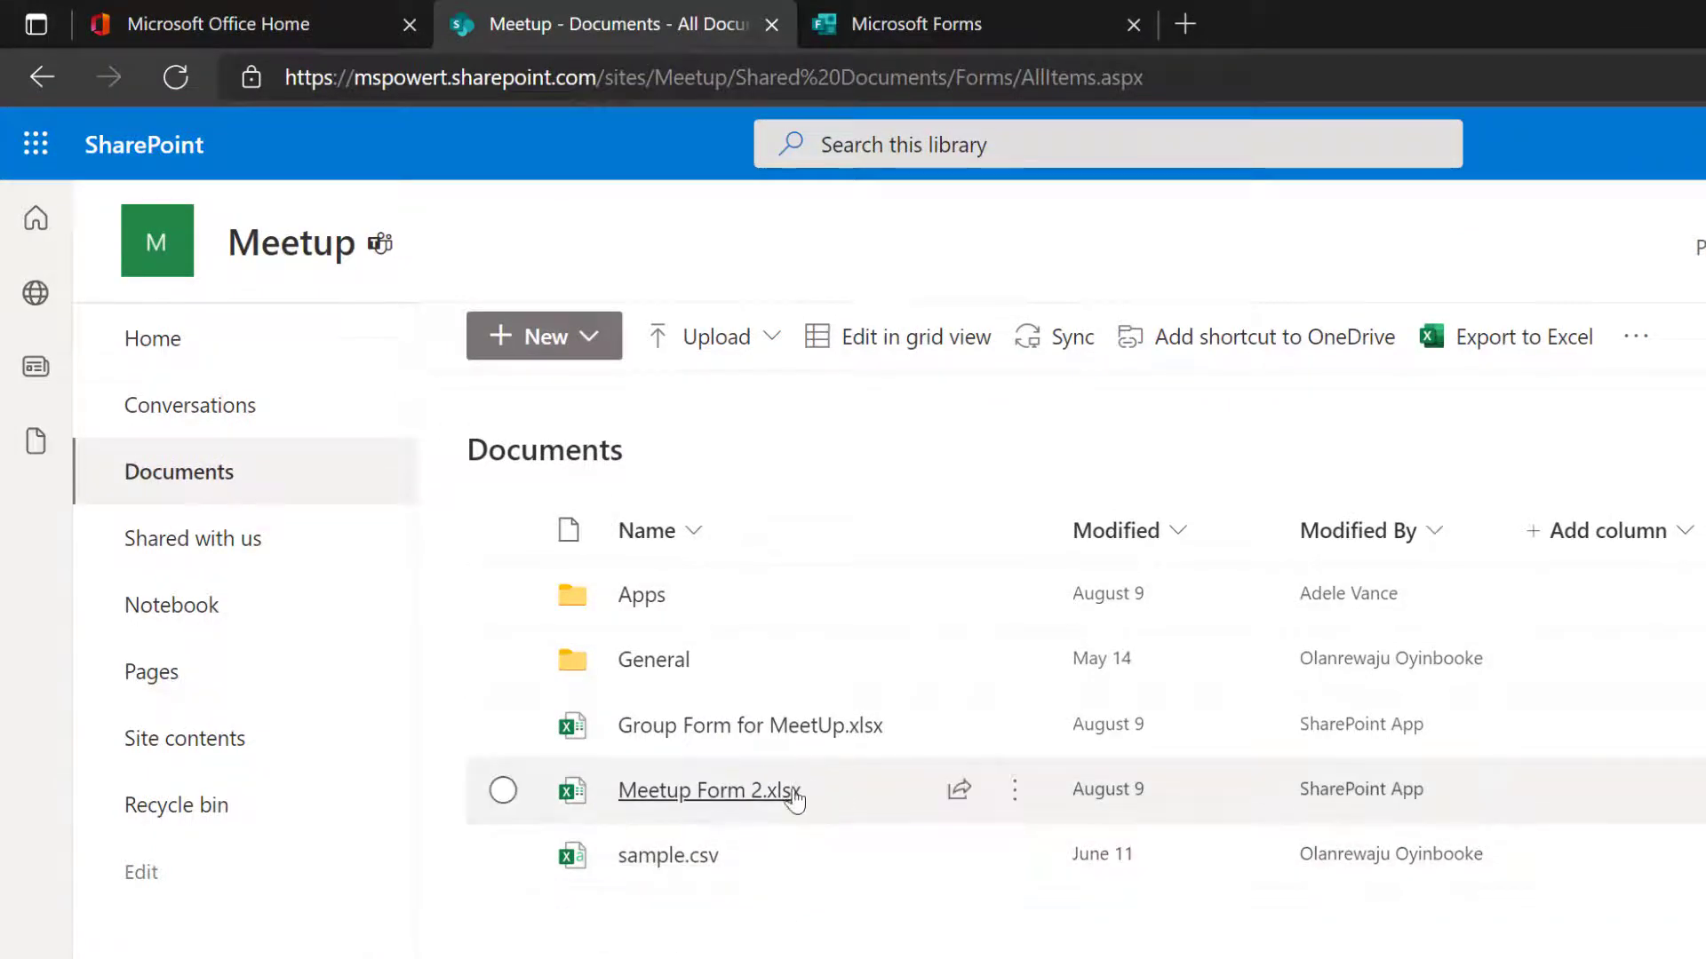
Look over the Meetup Form 2.xlsx and Group Form for MeetUp.xlsx file cards.
mouse_move(662, 800)
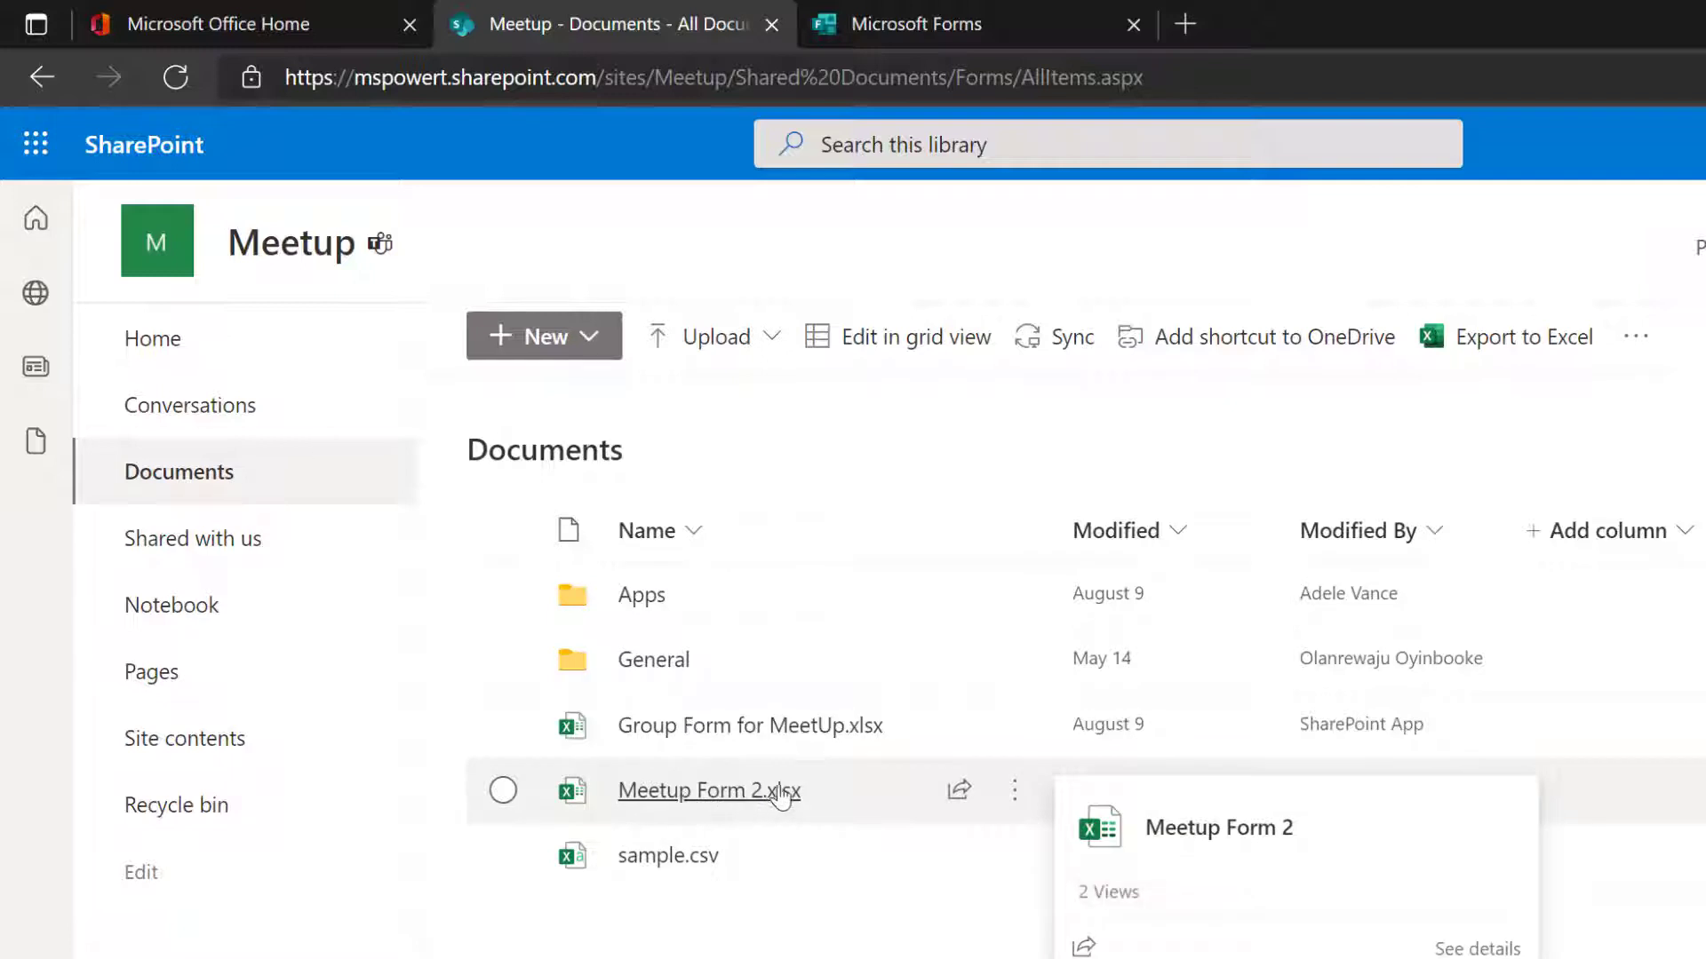
mouse_move(662, 736)
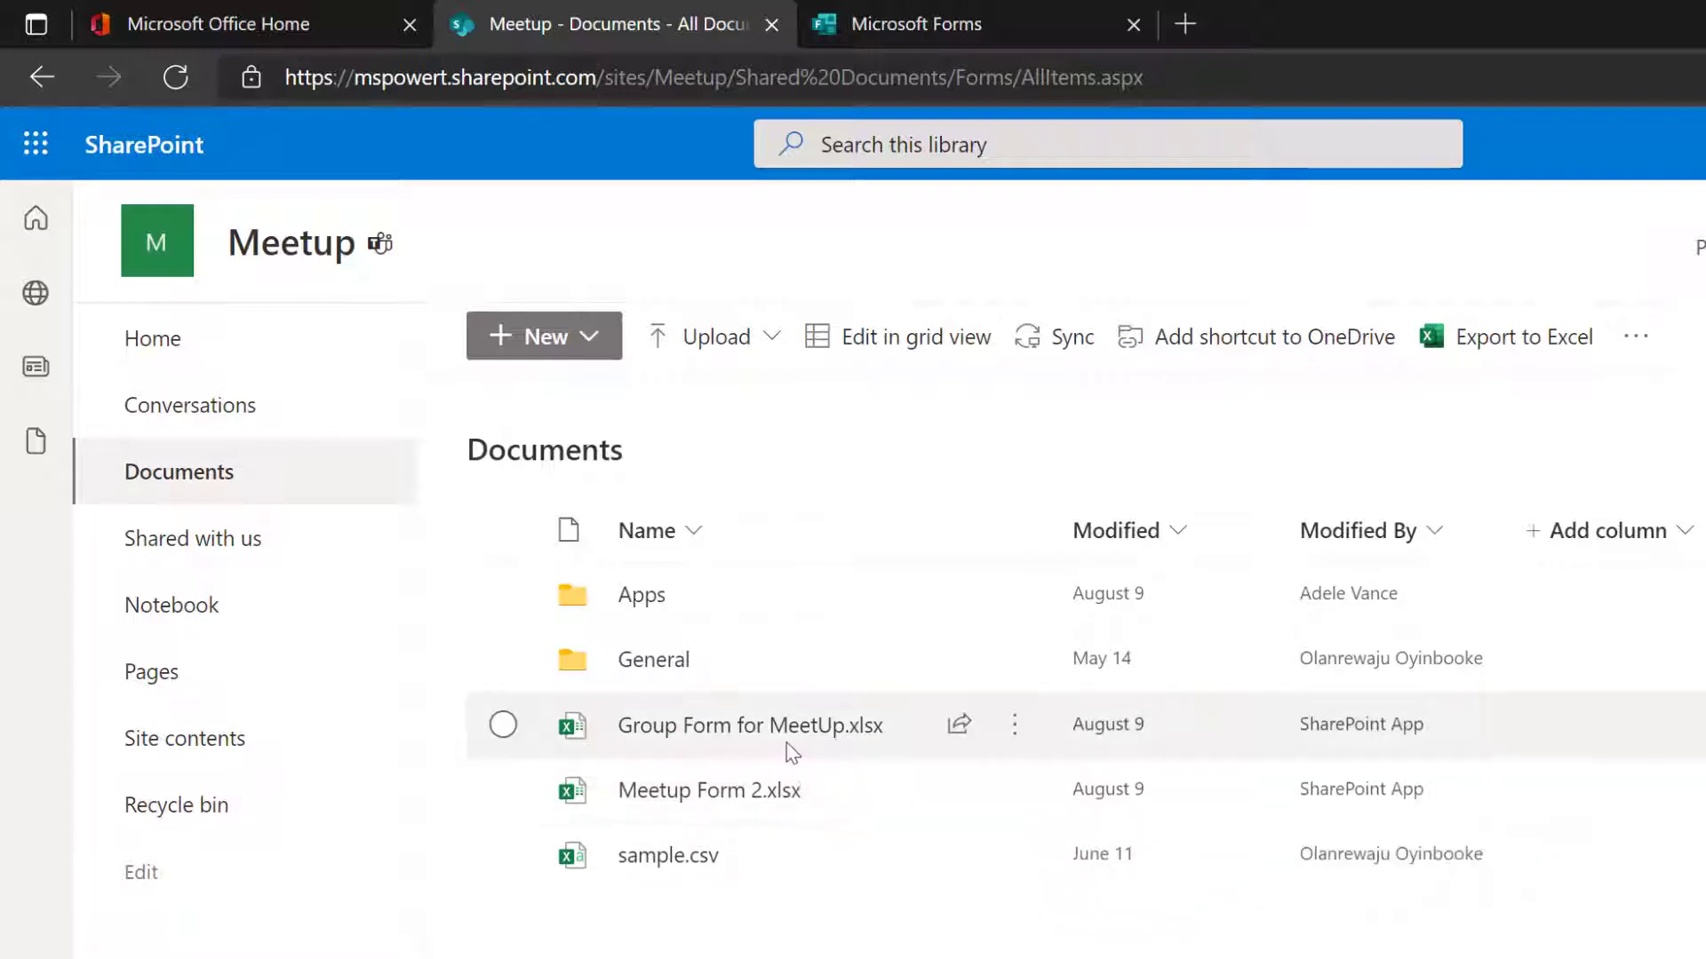
Open Meetup Form 2 and Service Rating from Recent forms in separate tabs, ending on Meetup Form 2.
click(959, 26)
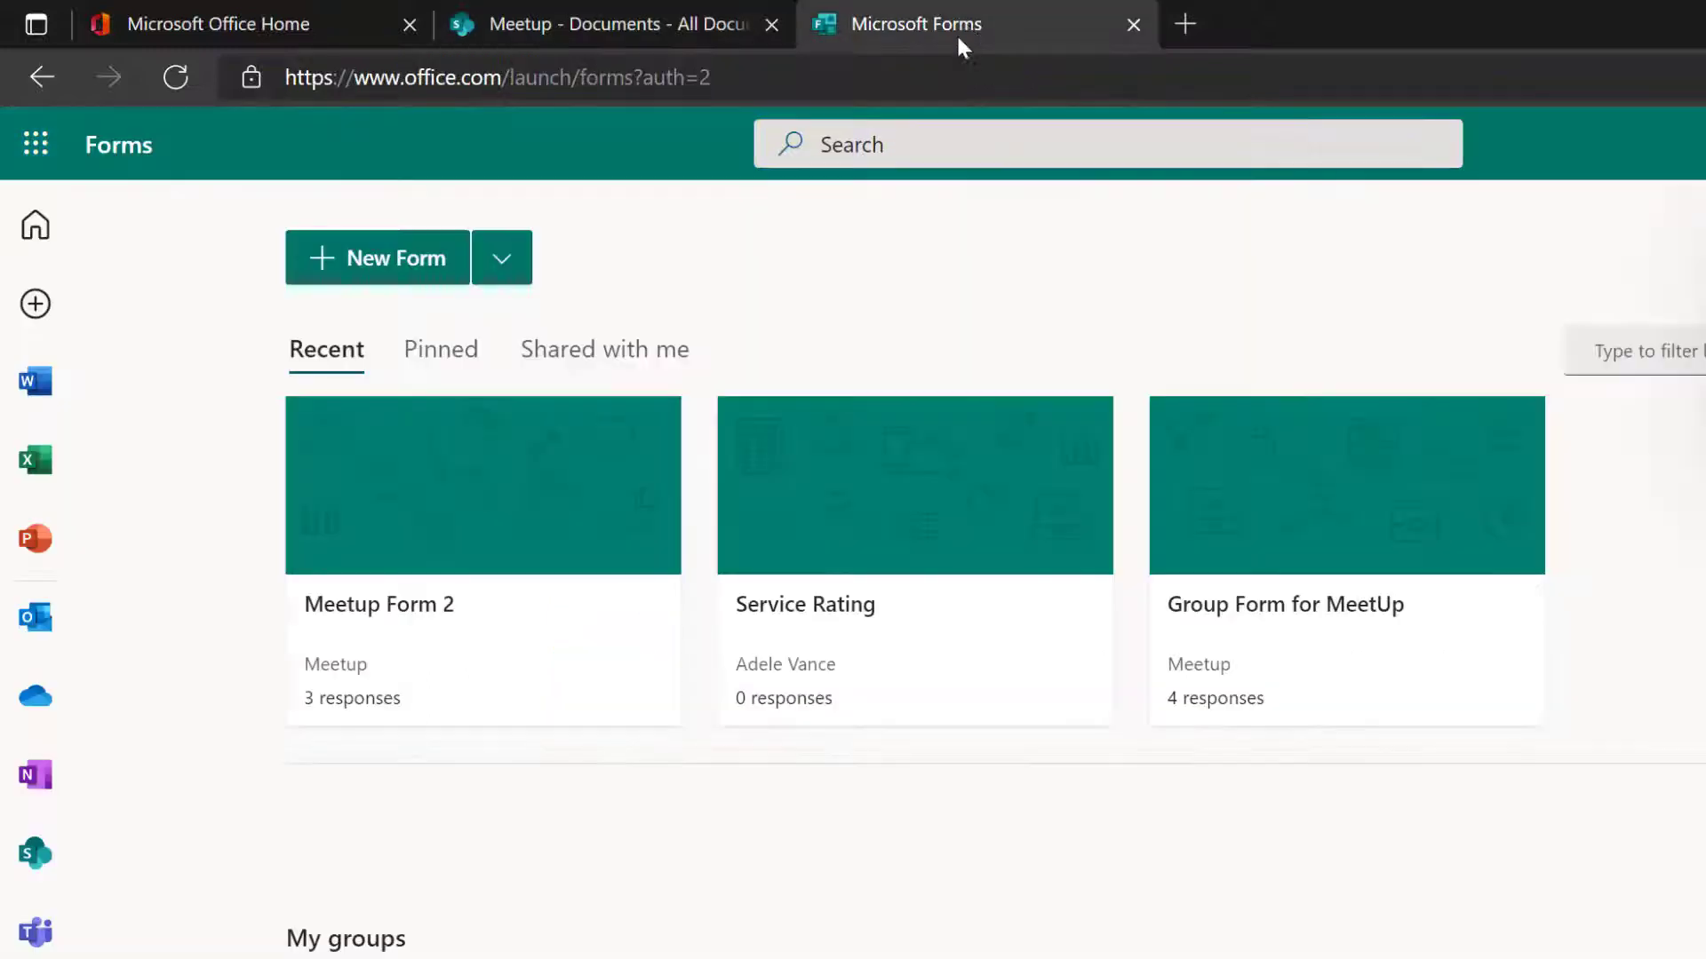
mouse_move(1436, 685)
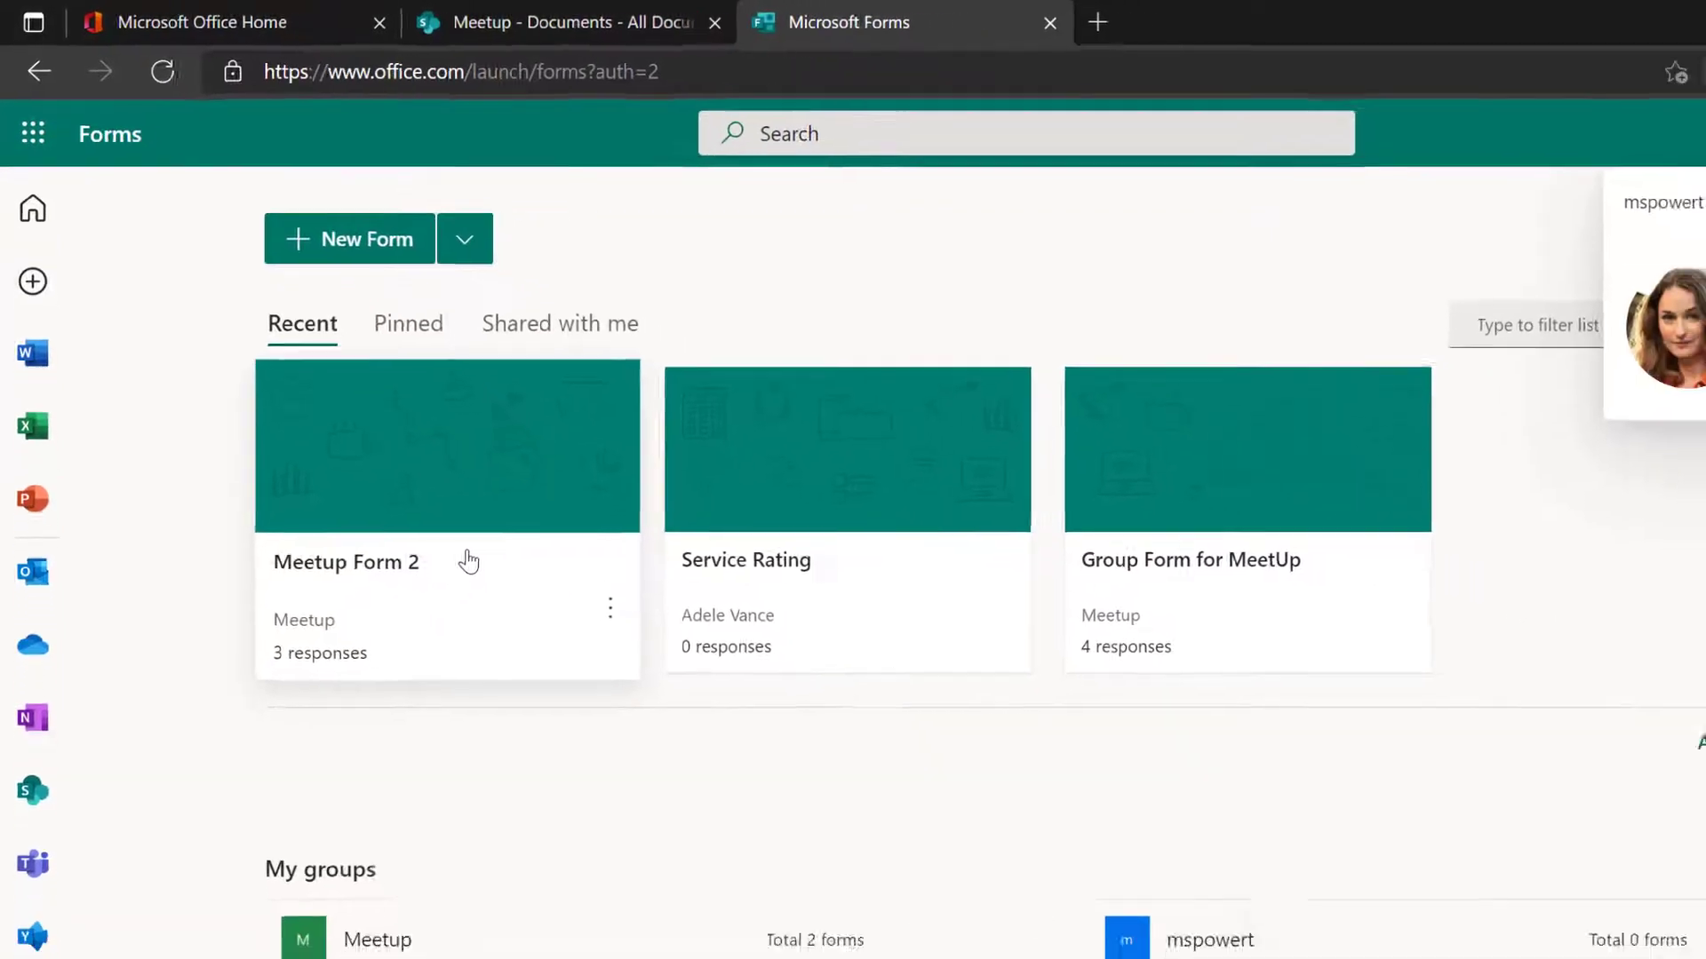
right_click(386, 621)
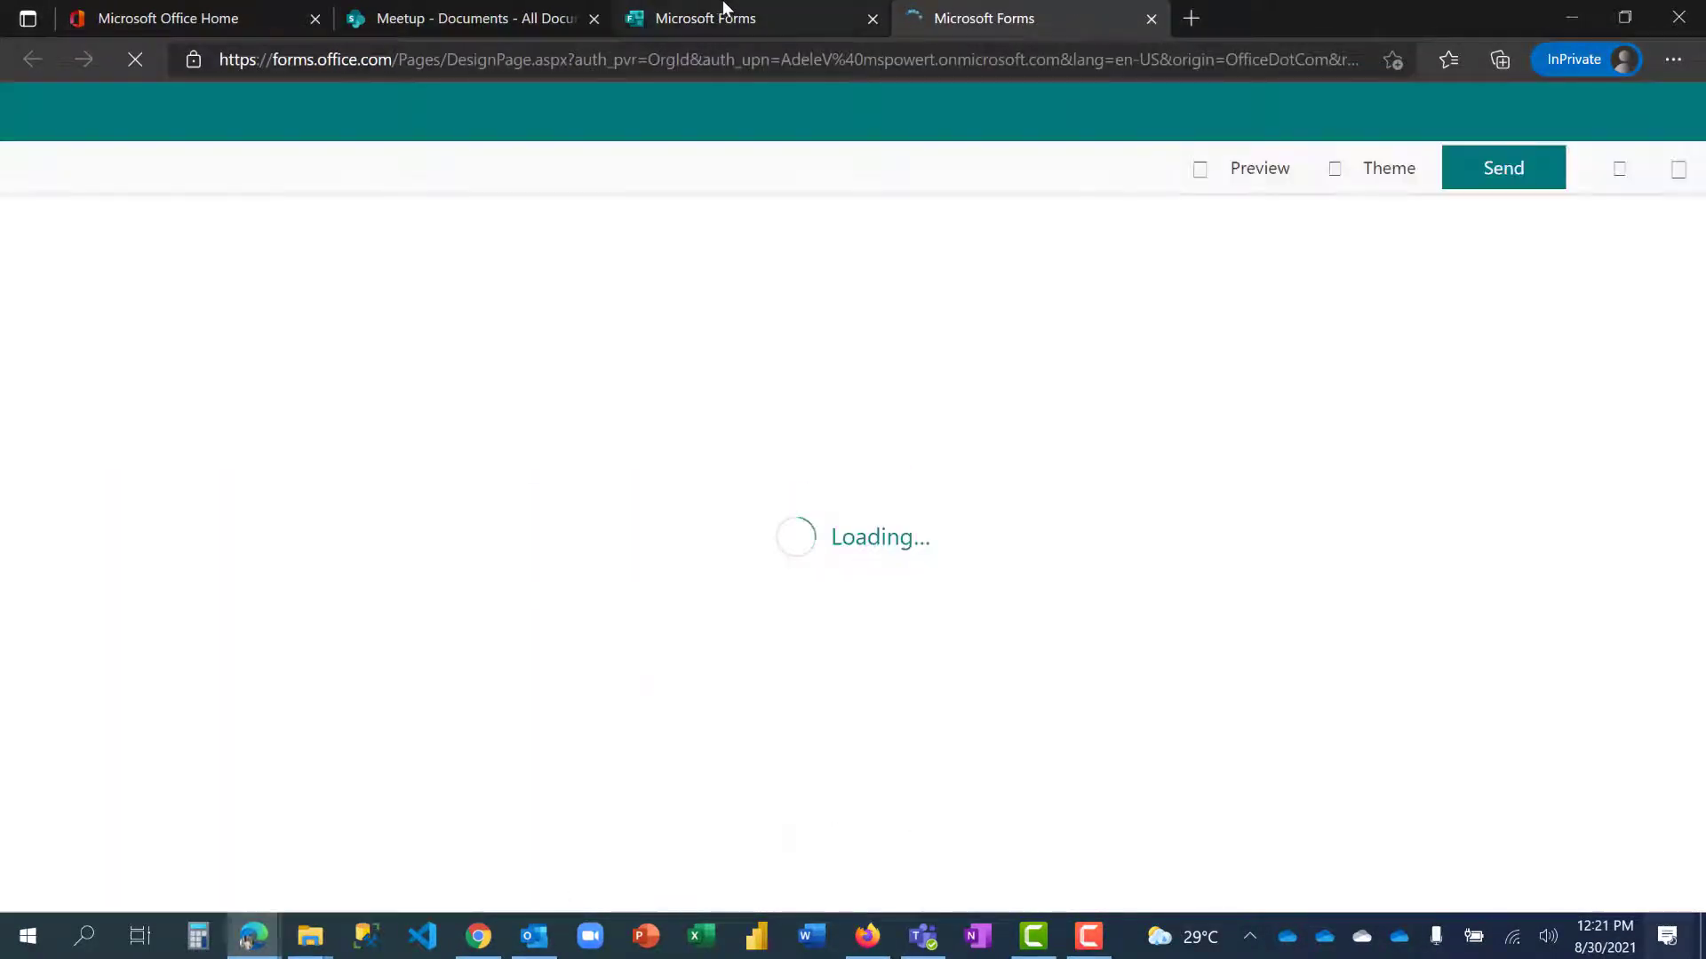
click(724, 11)
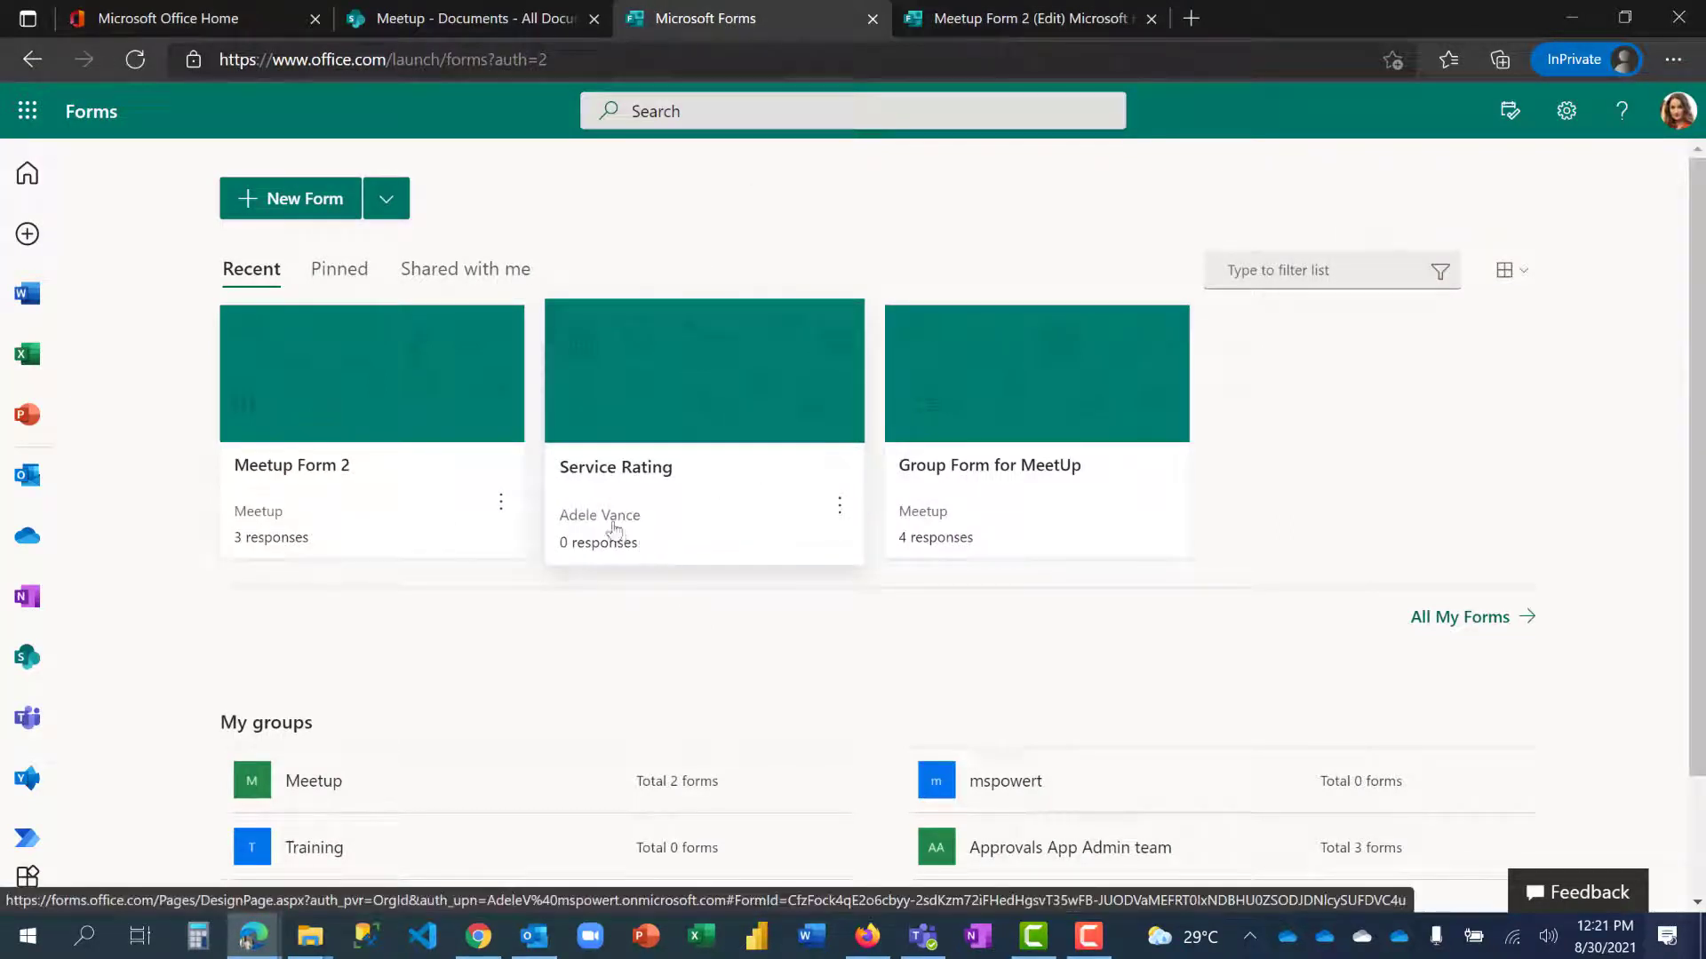
key(ctrl+Tab)
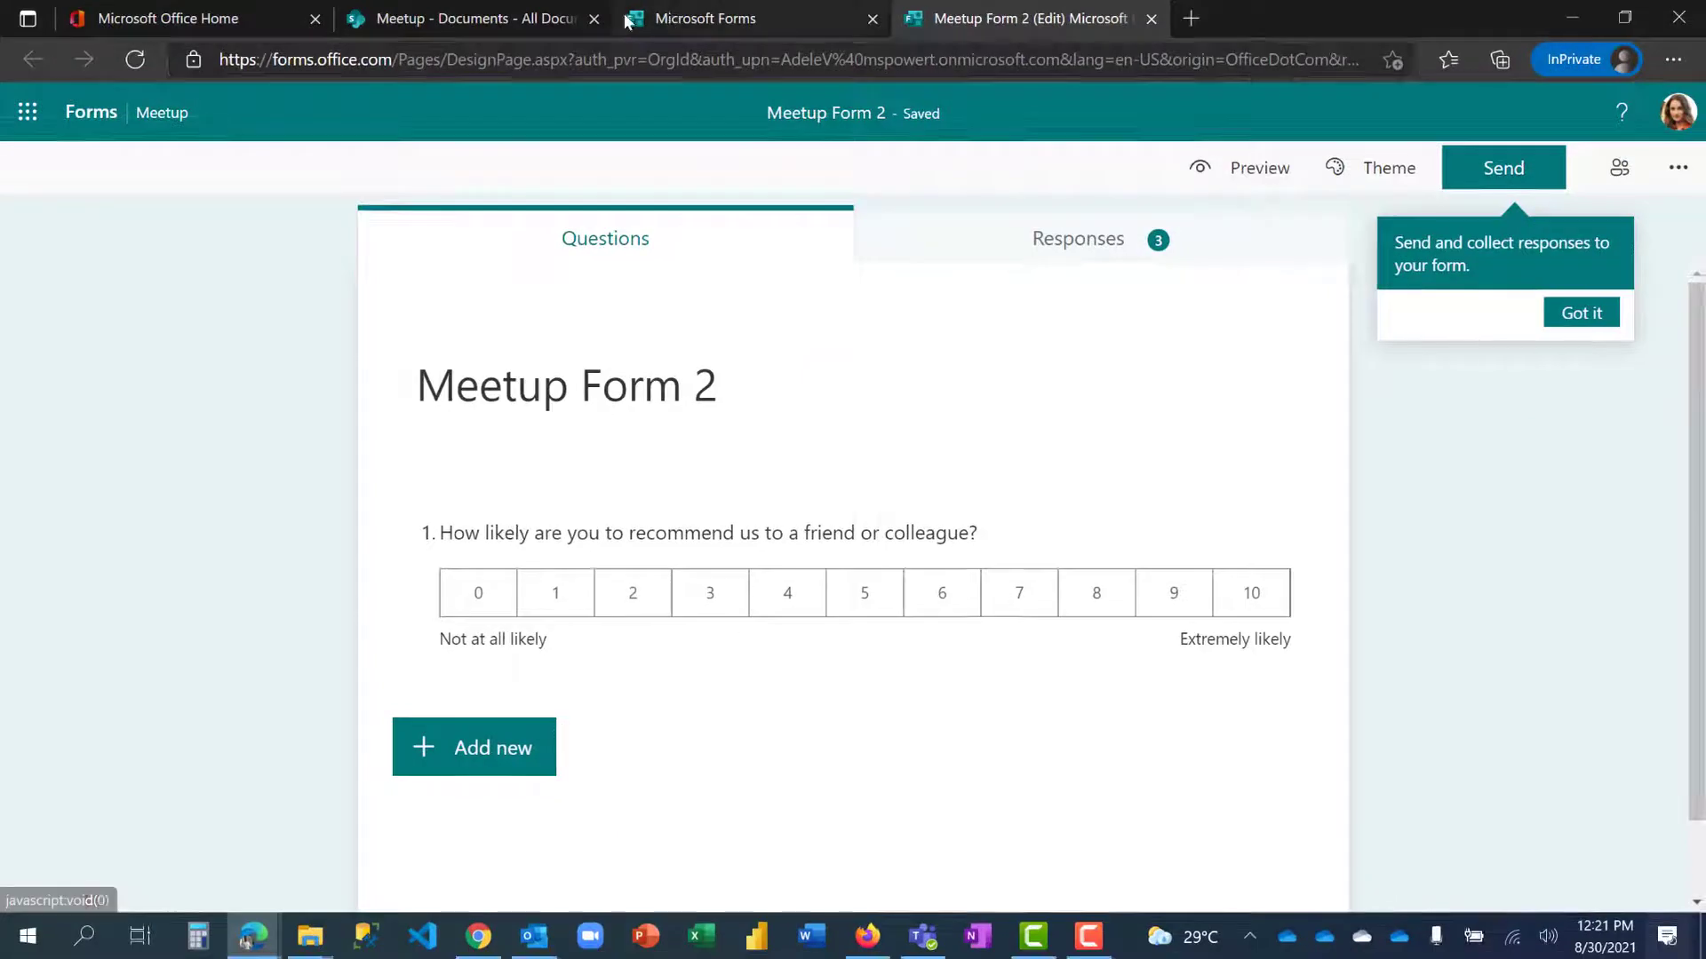
click(1392, 41)
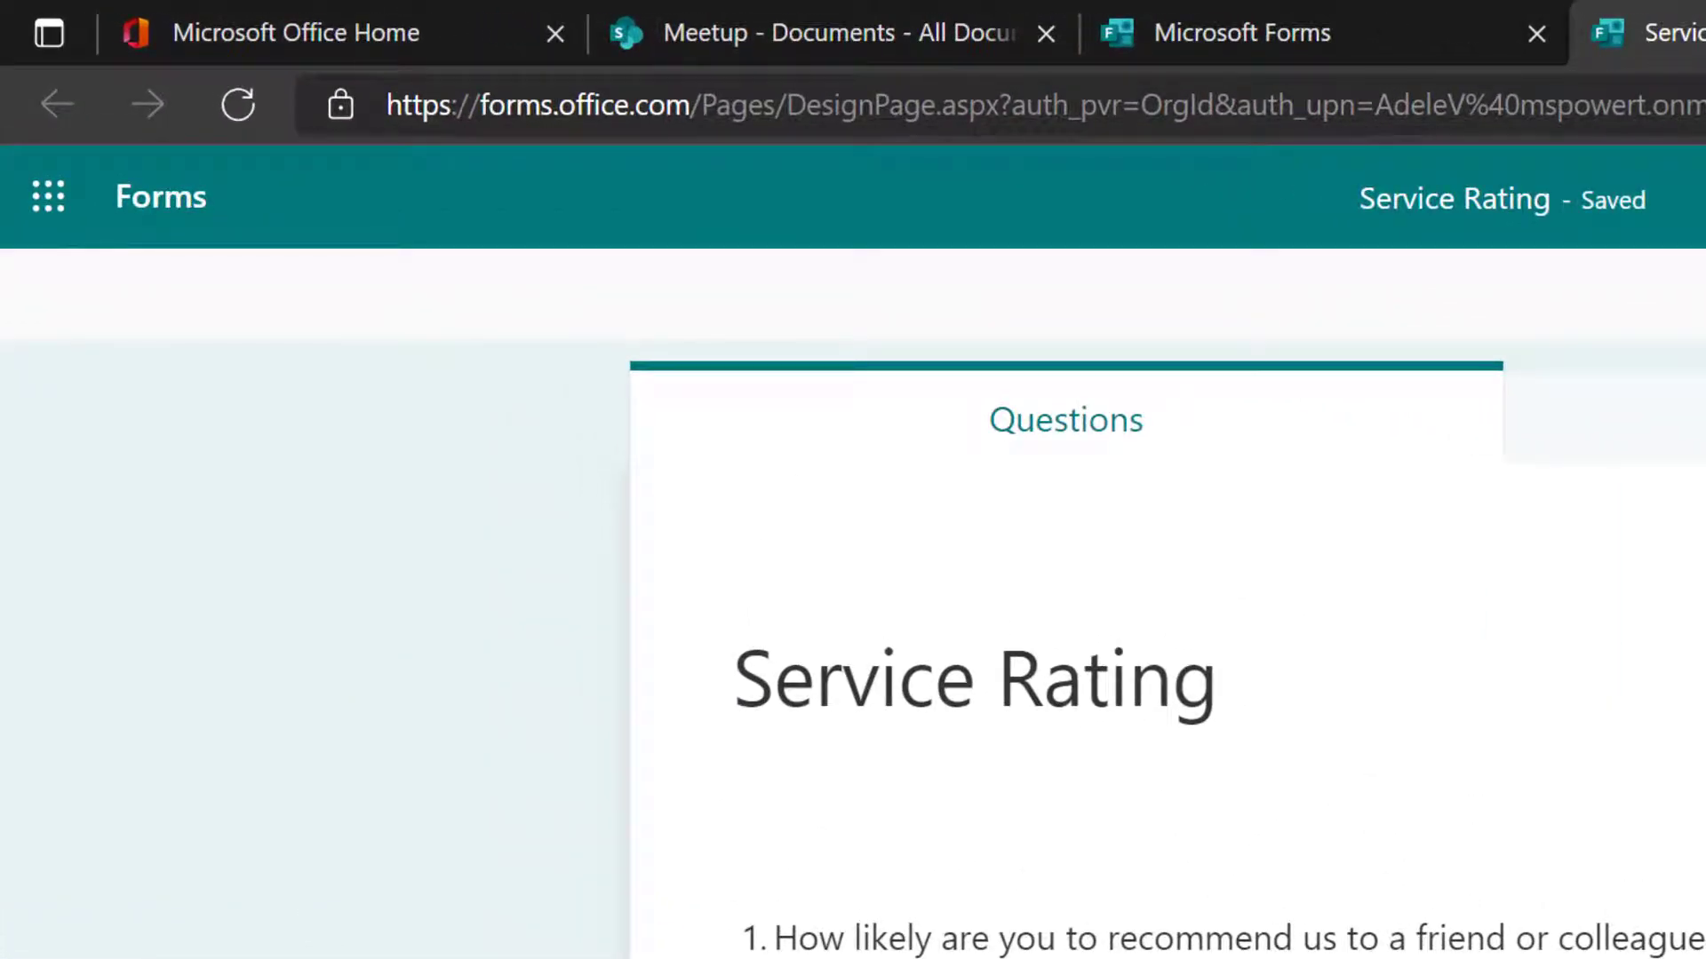
key(ctrl+Tab)
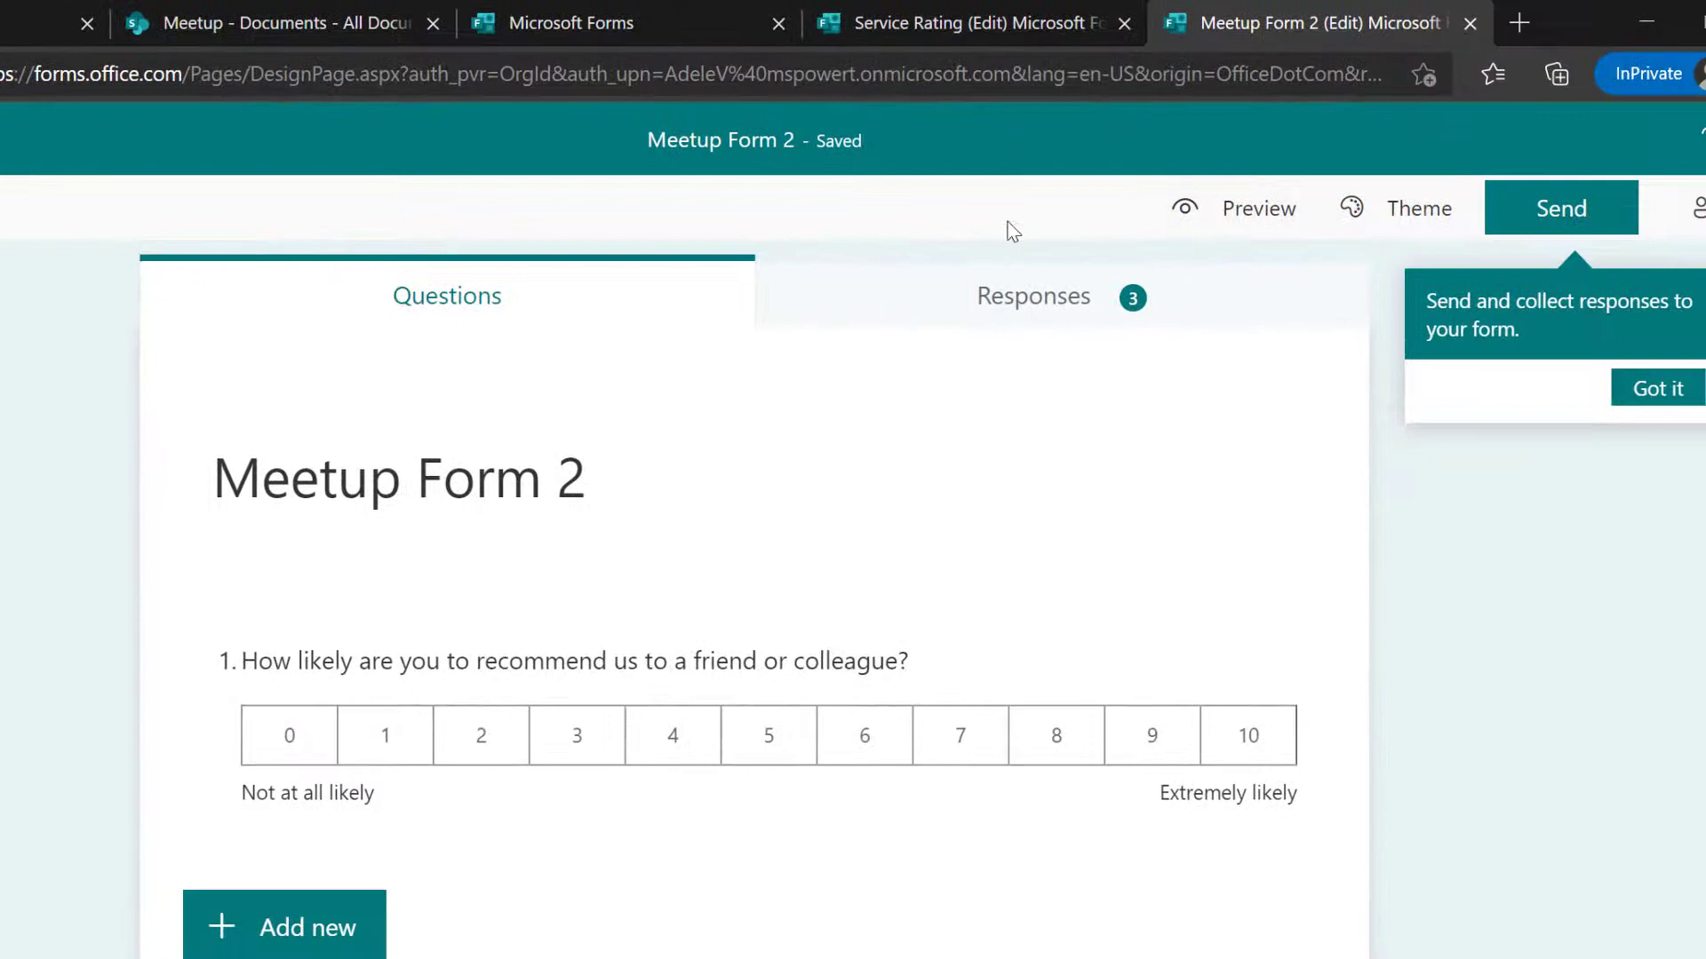
View the Responses tabs: Meetup Form 2 has 3 responses, Service Rating has 0.
click(1021, 301)
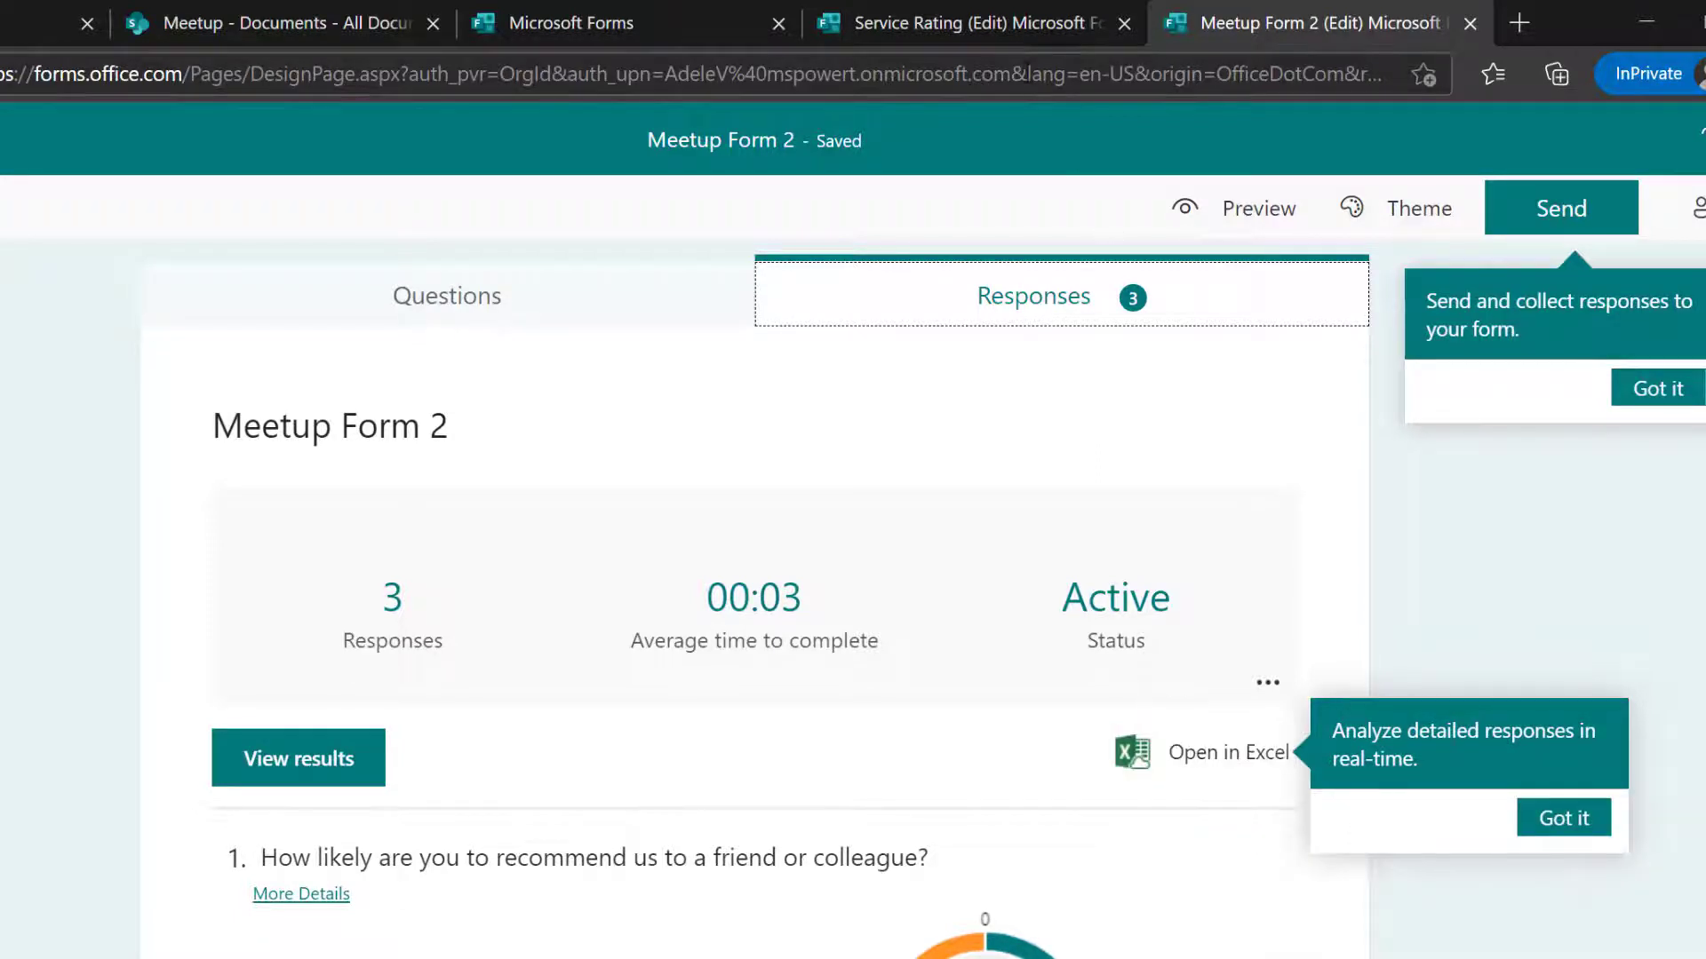
click(1004, 23)
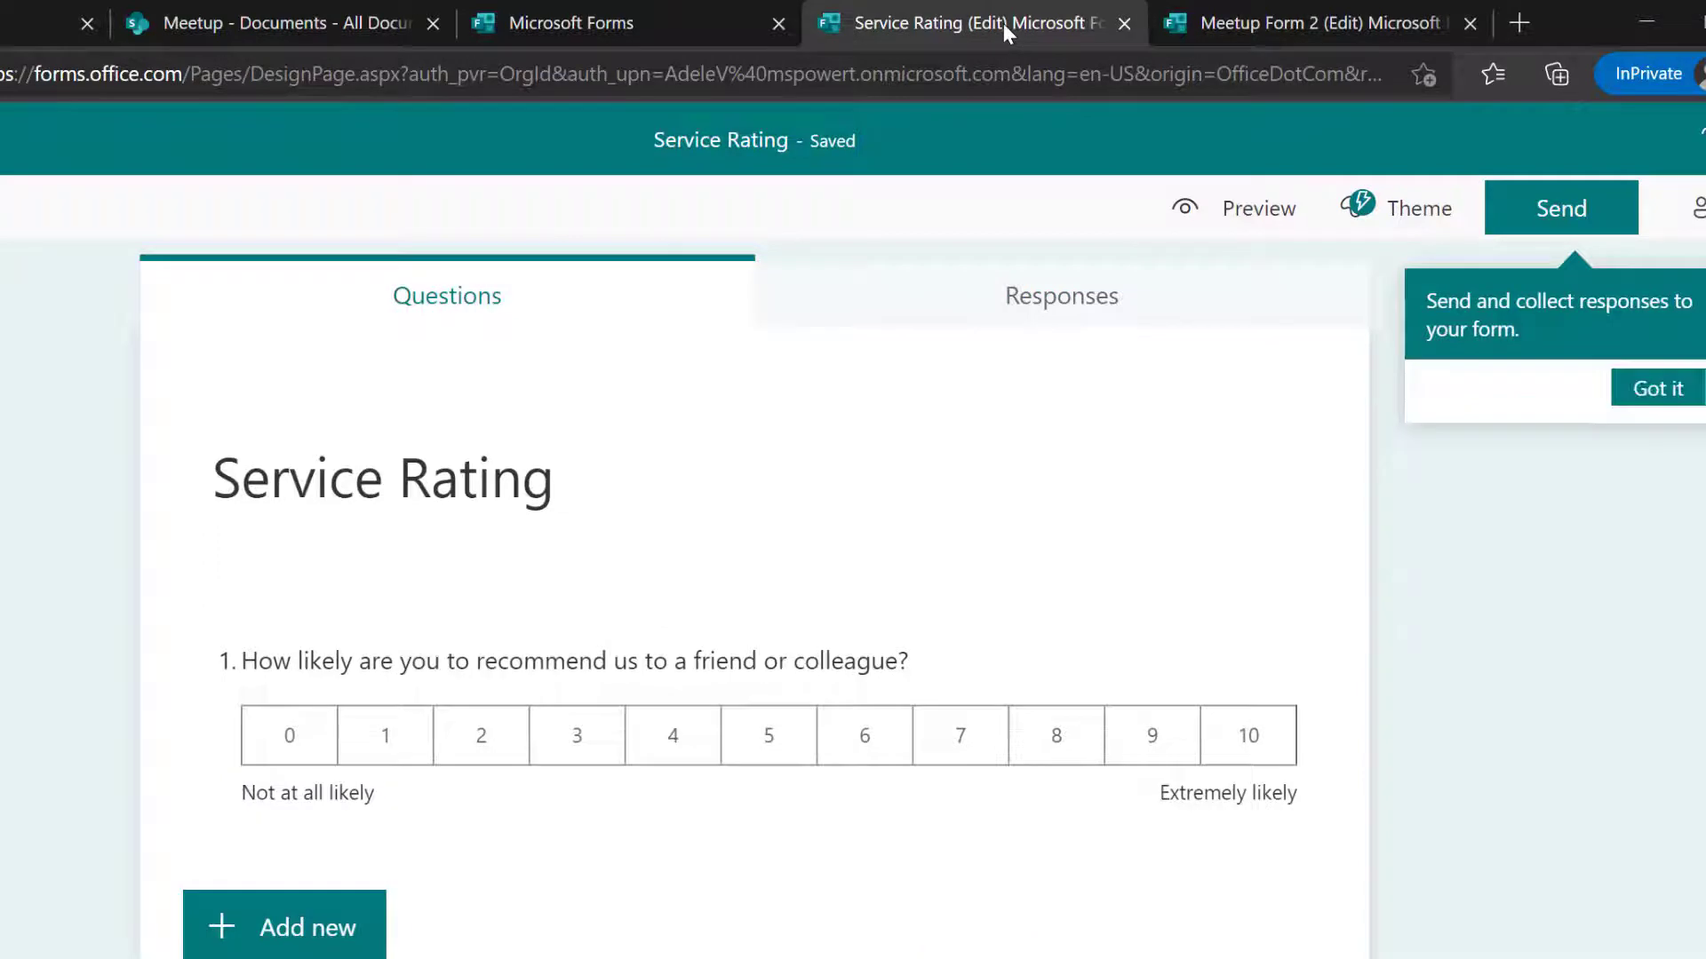
click(1004, 306)
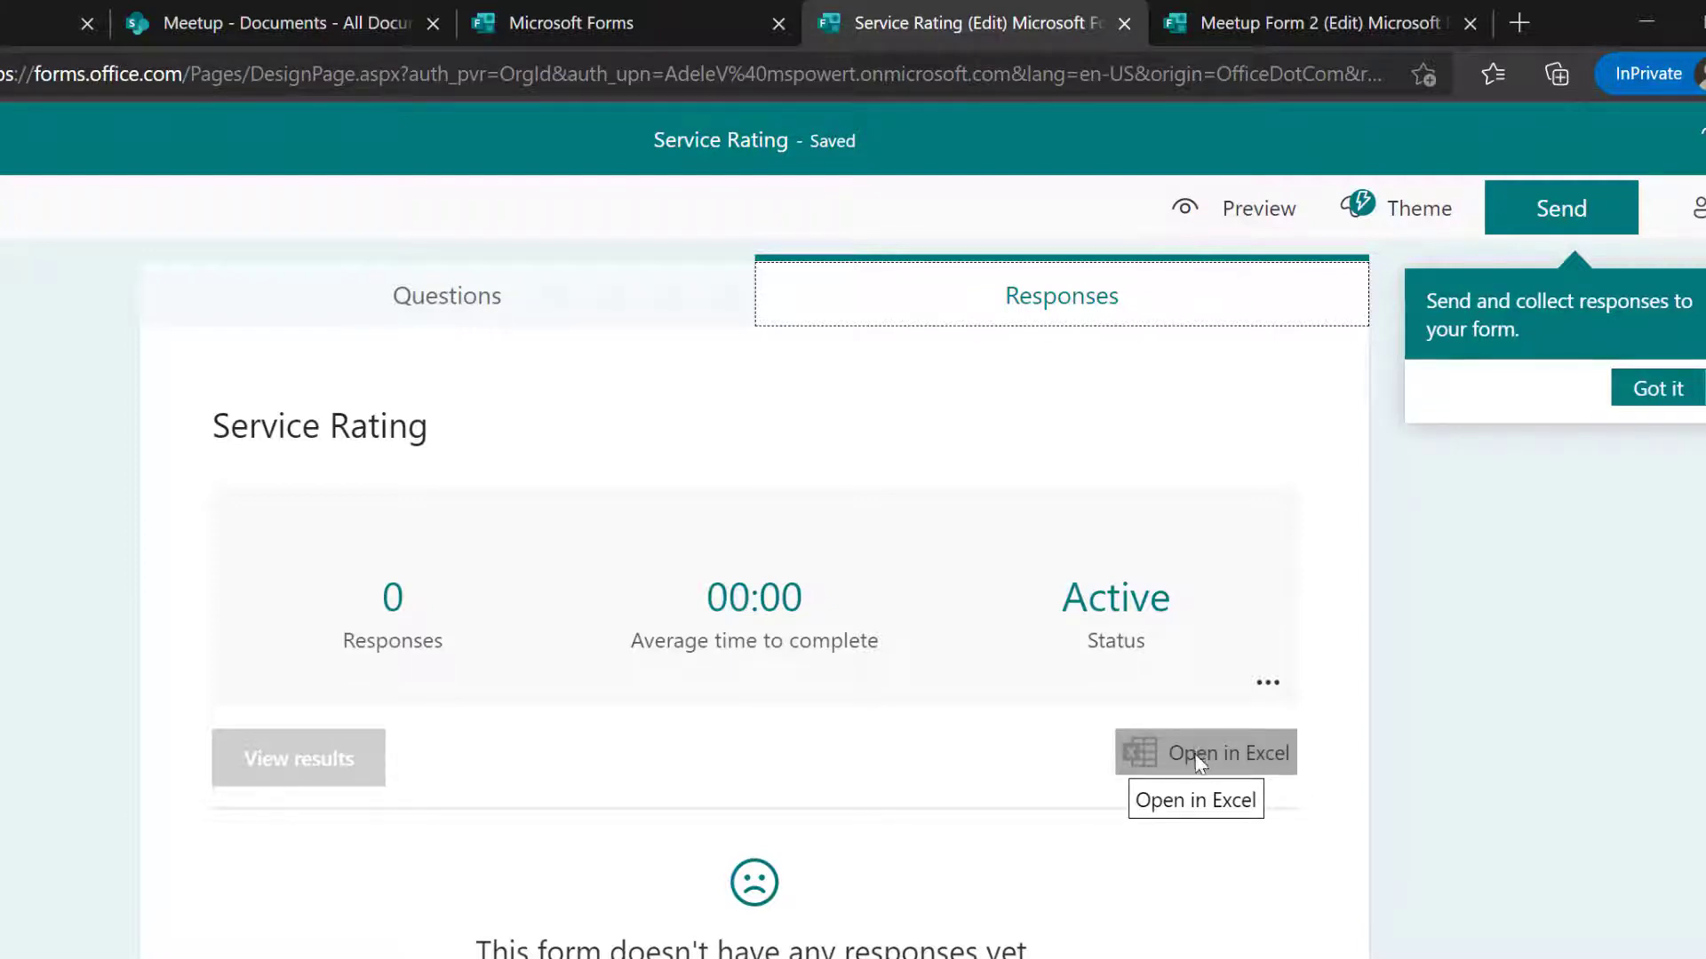
Preview the Service Rating form and submit a test rating of 9.
click(514, 293)
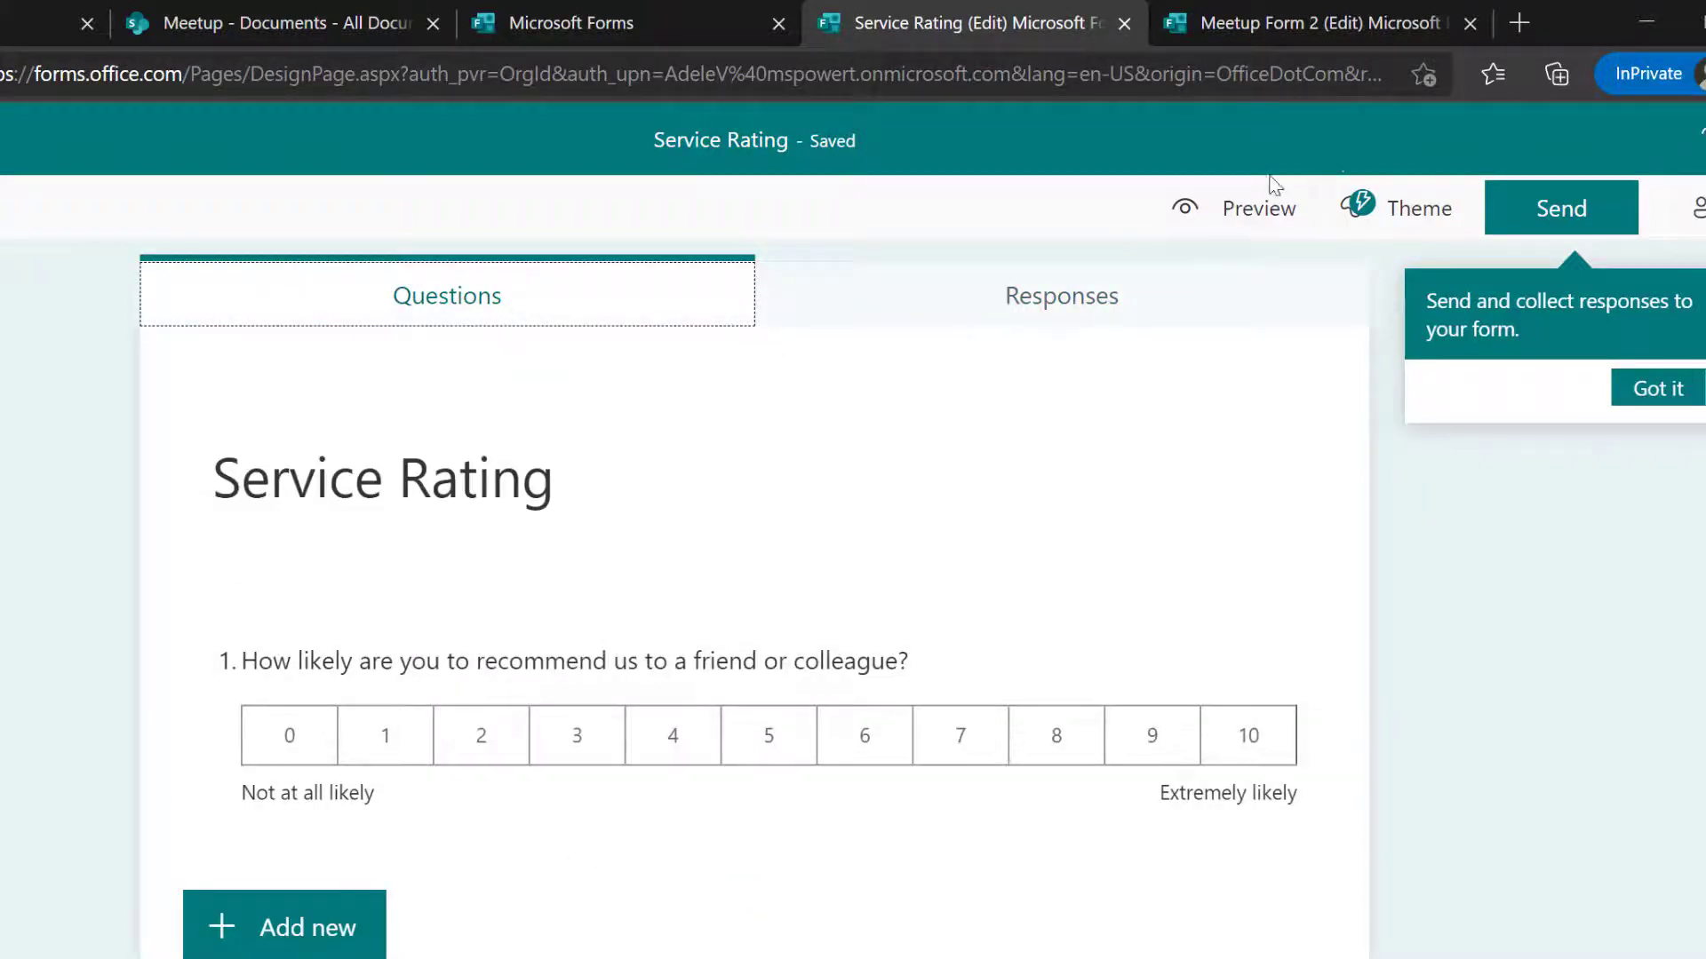
click(1256, 205)
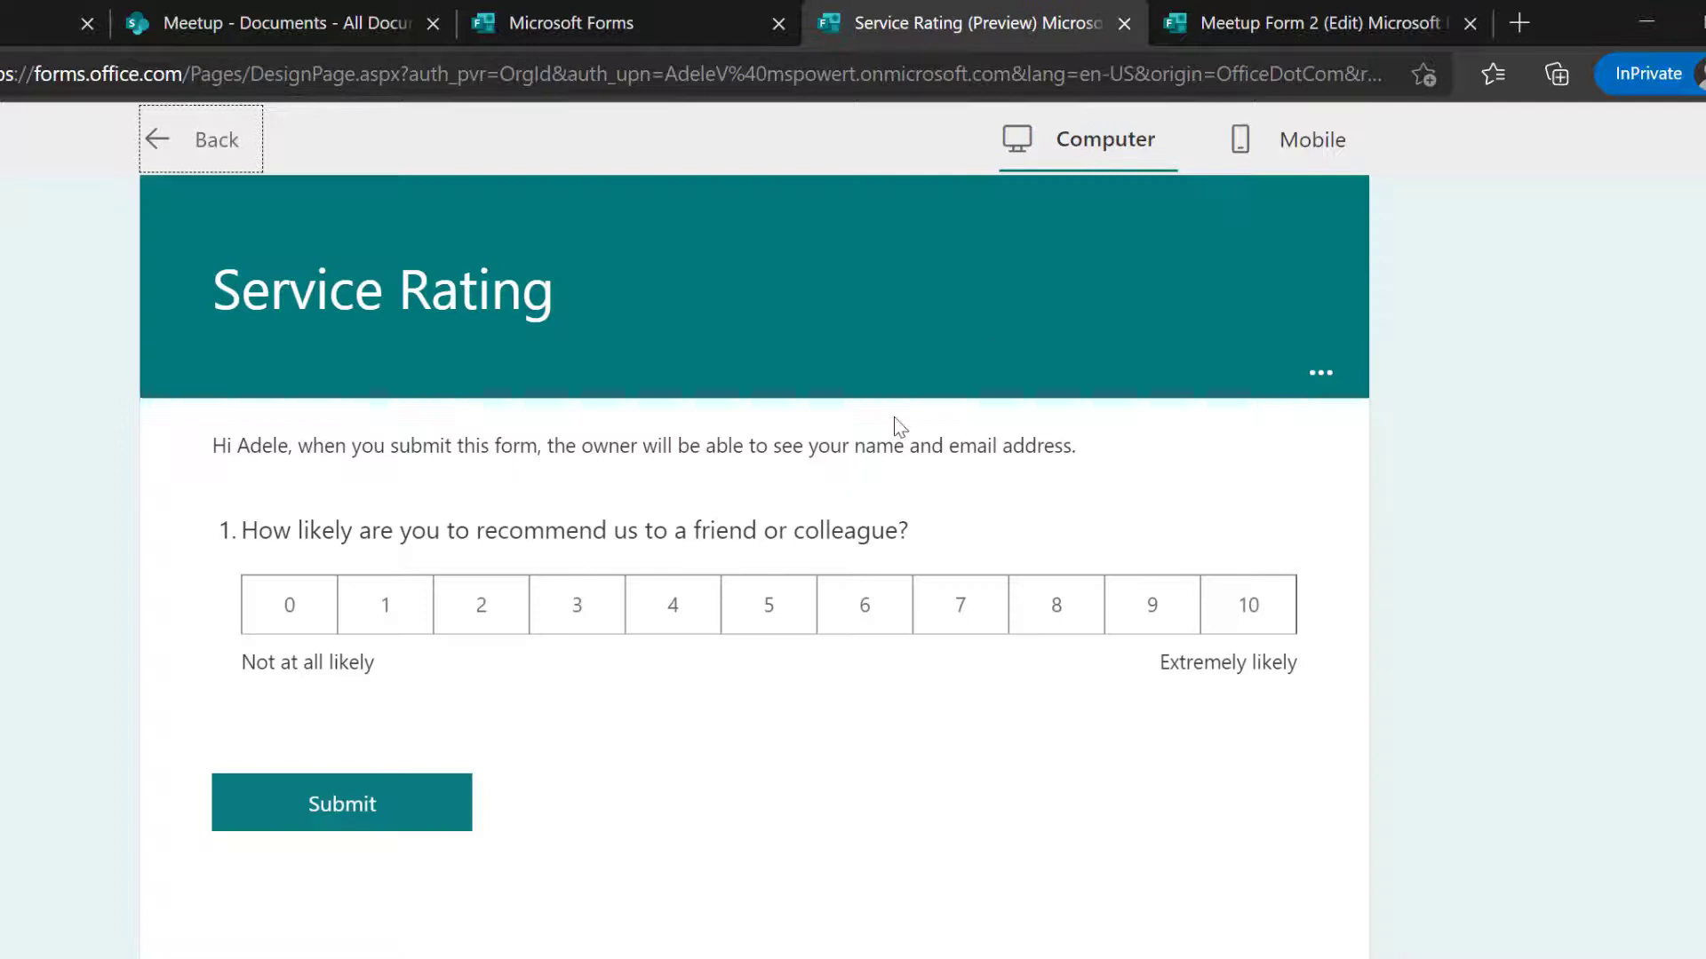
click(1151, 606)
click(395, 804)
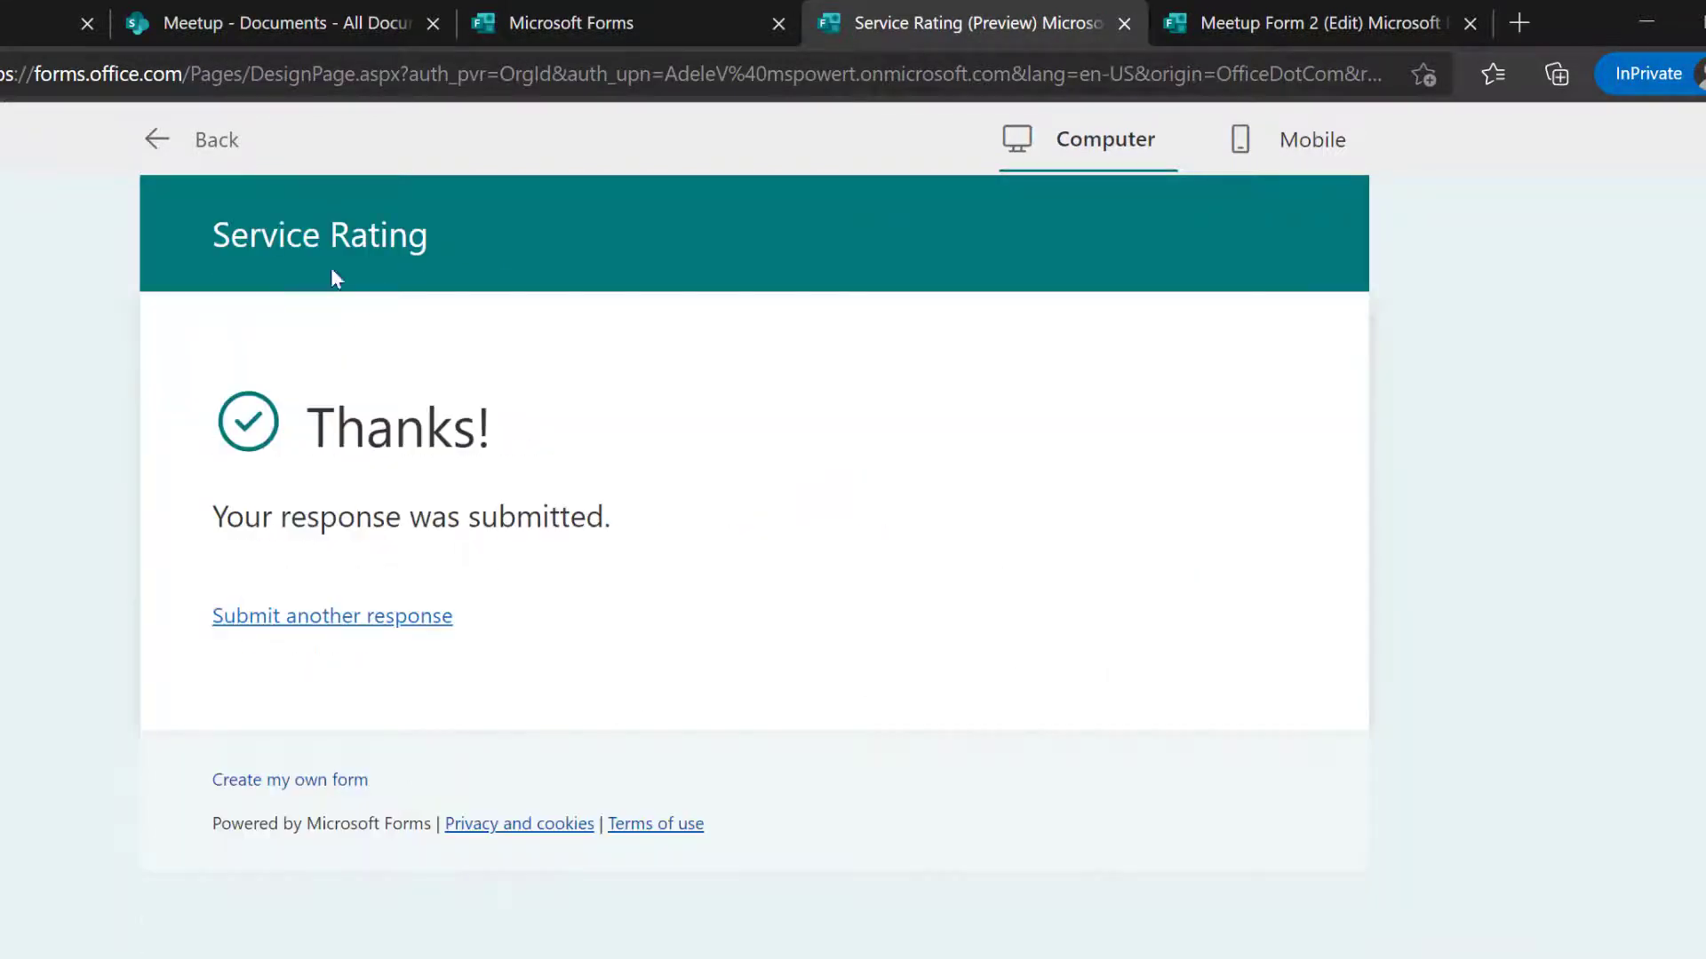
Confirm the test response appears under Responses, then return to the forms list.
click(216, 140)
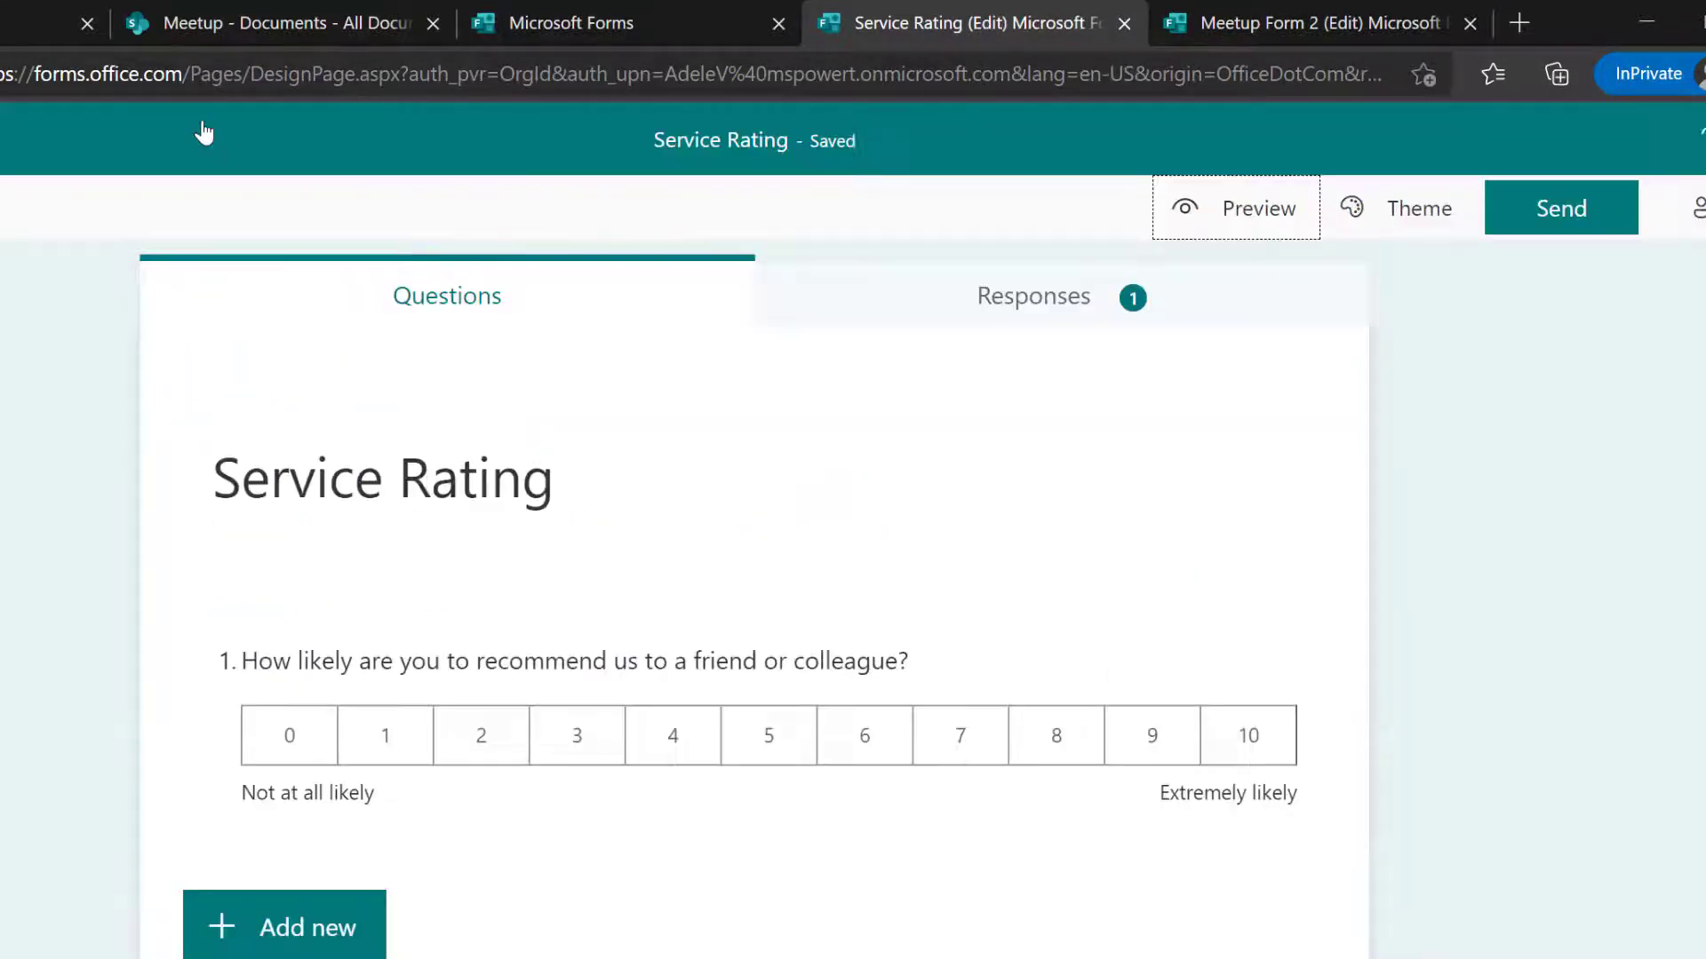
click(1174, 295)
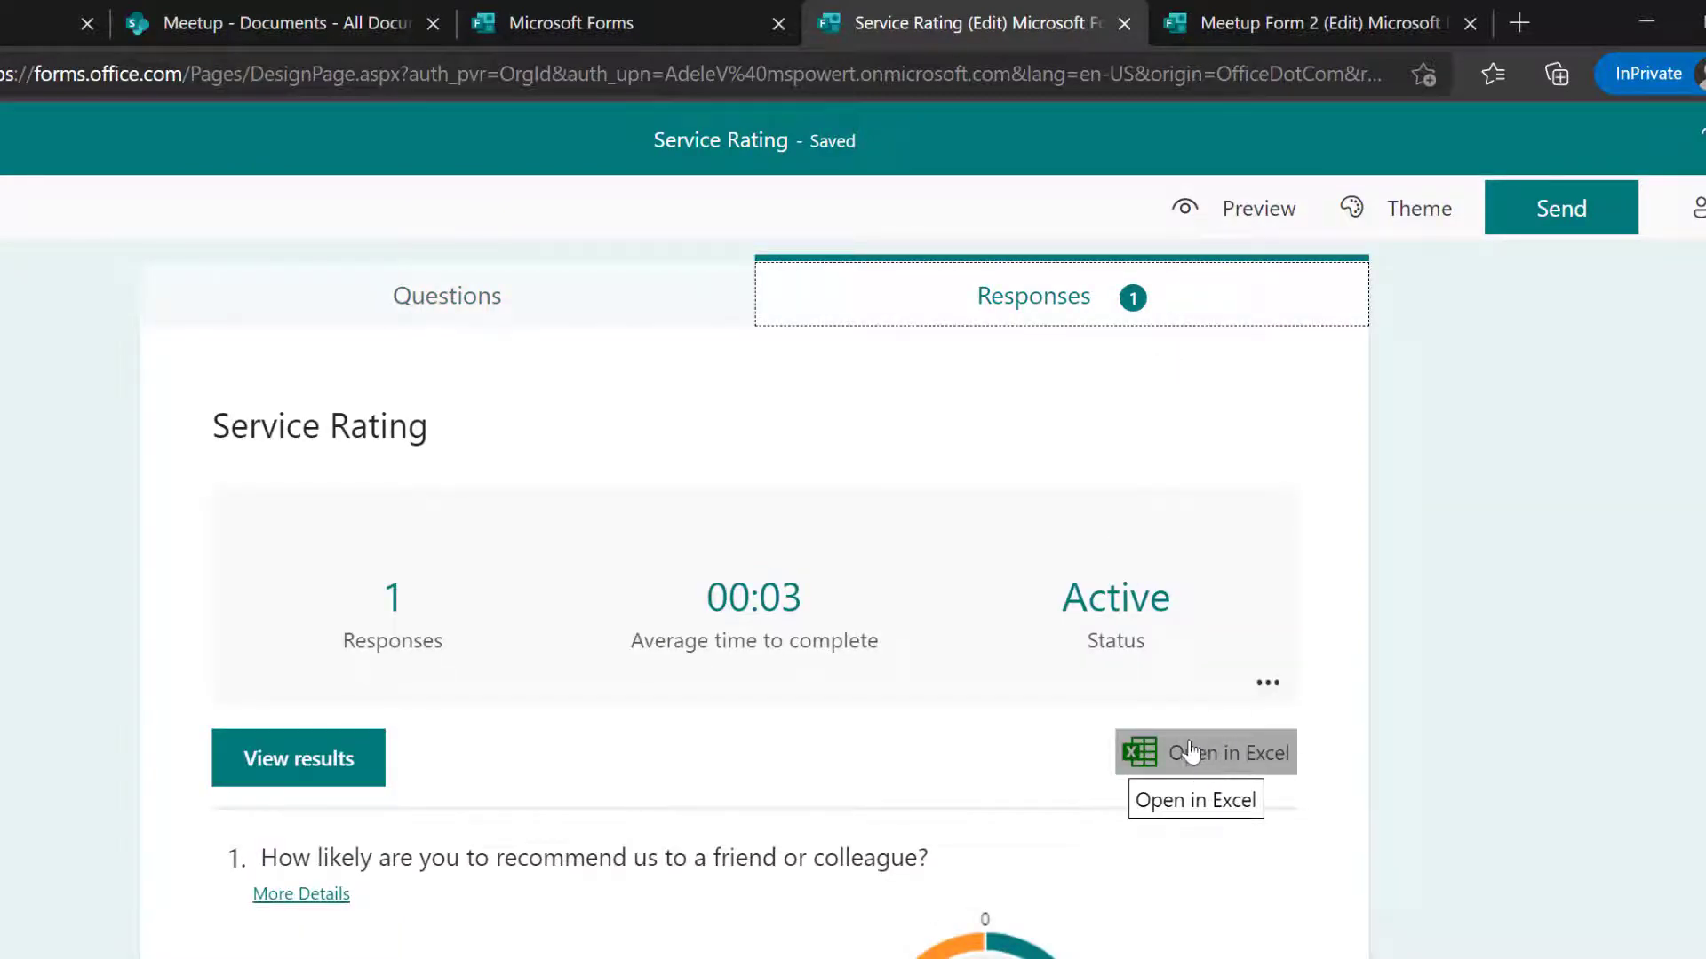
click(623, 24)
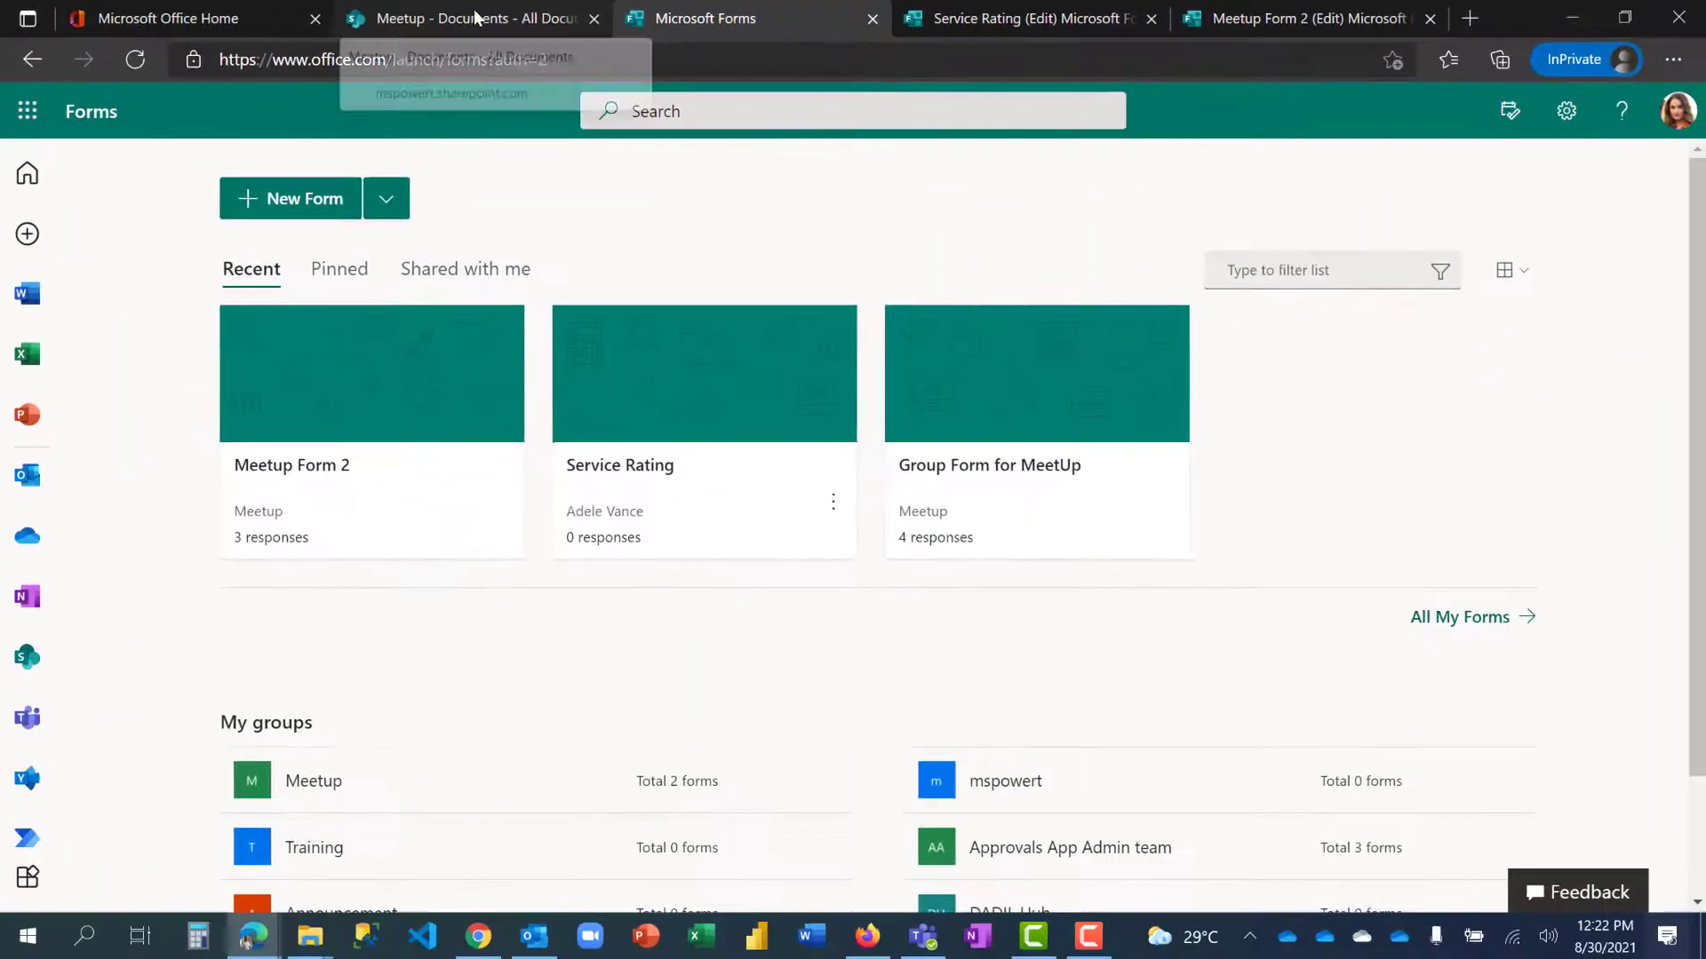
click(440, 13)
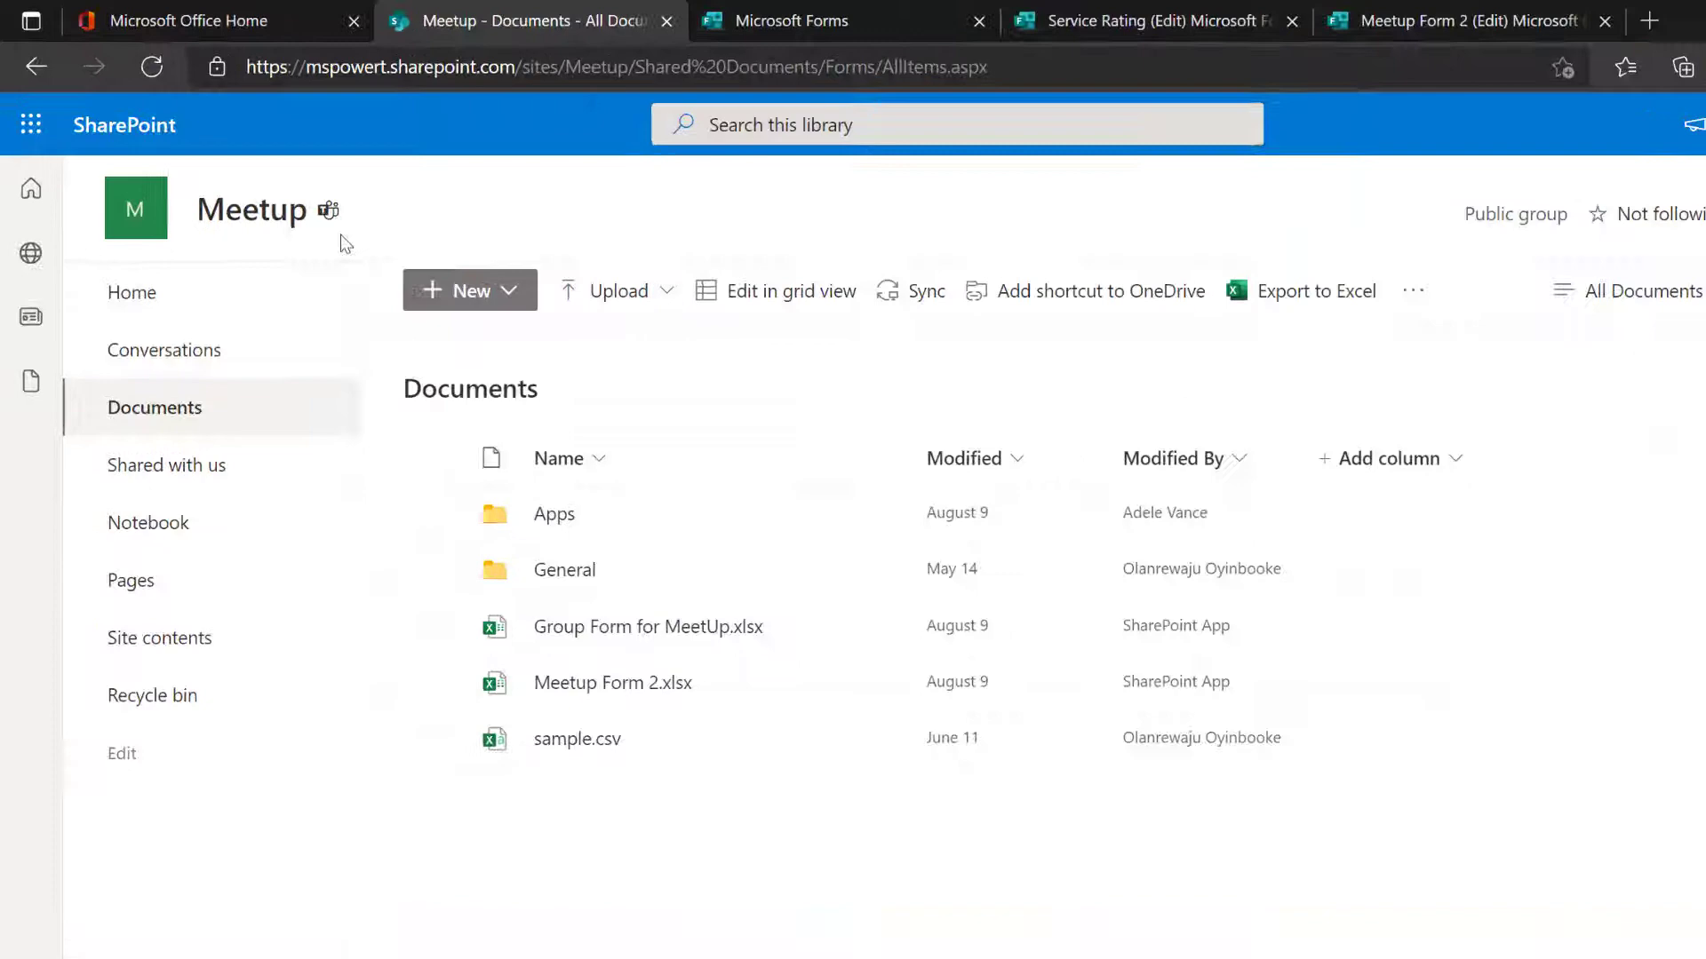
drag(329, 188, 221, 193)
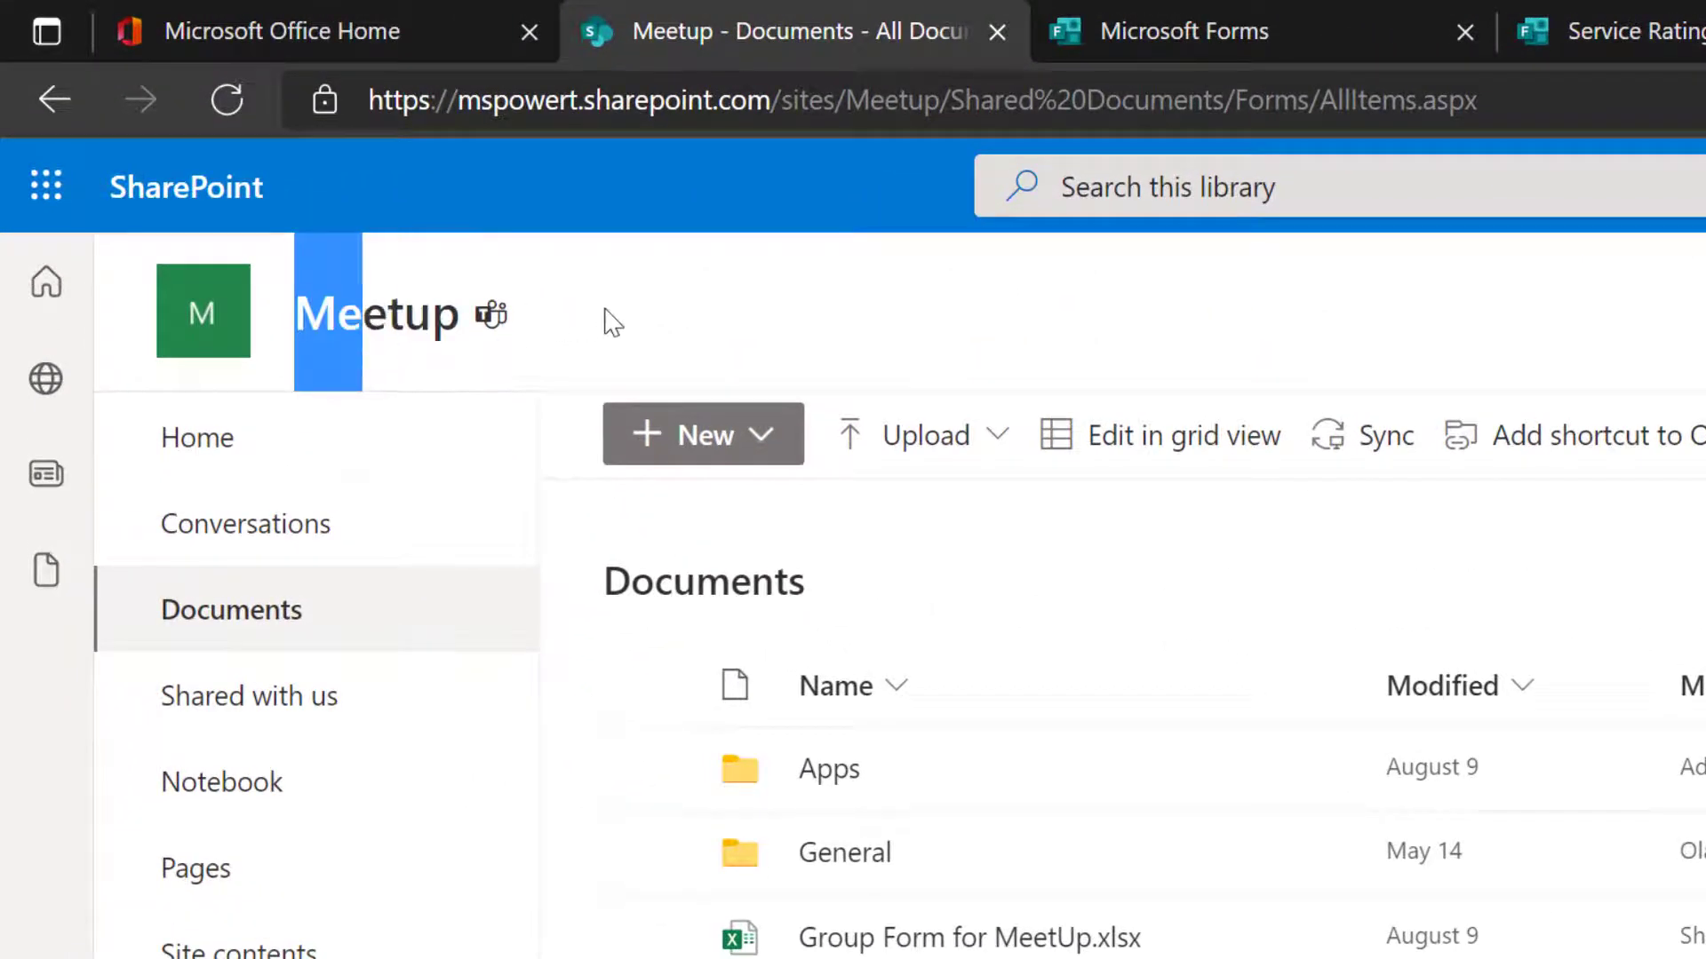
click(604, 697)
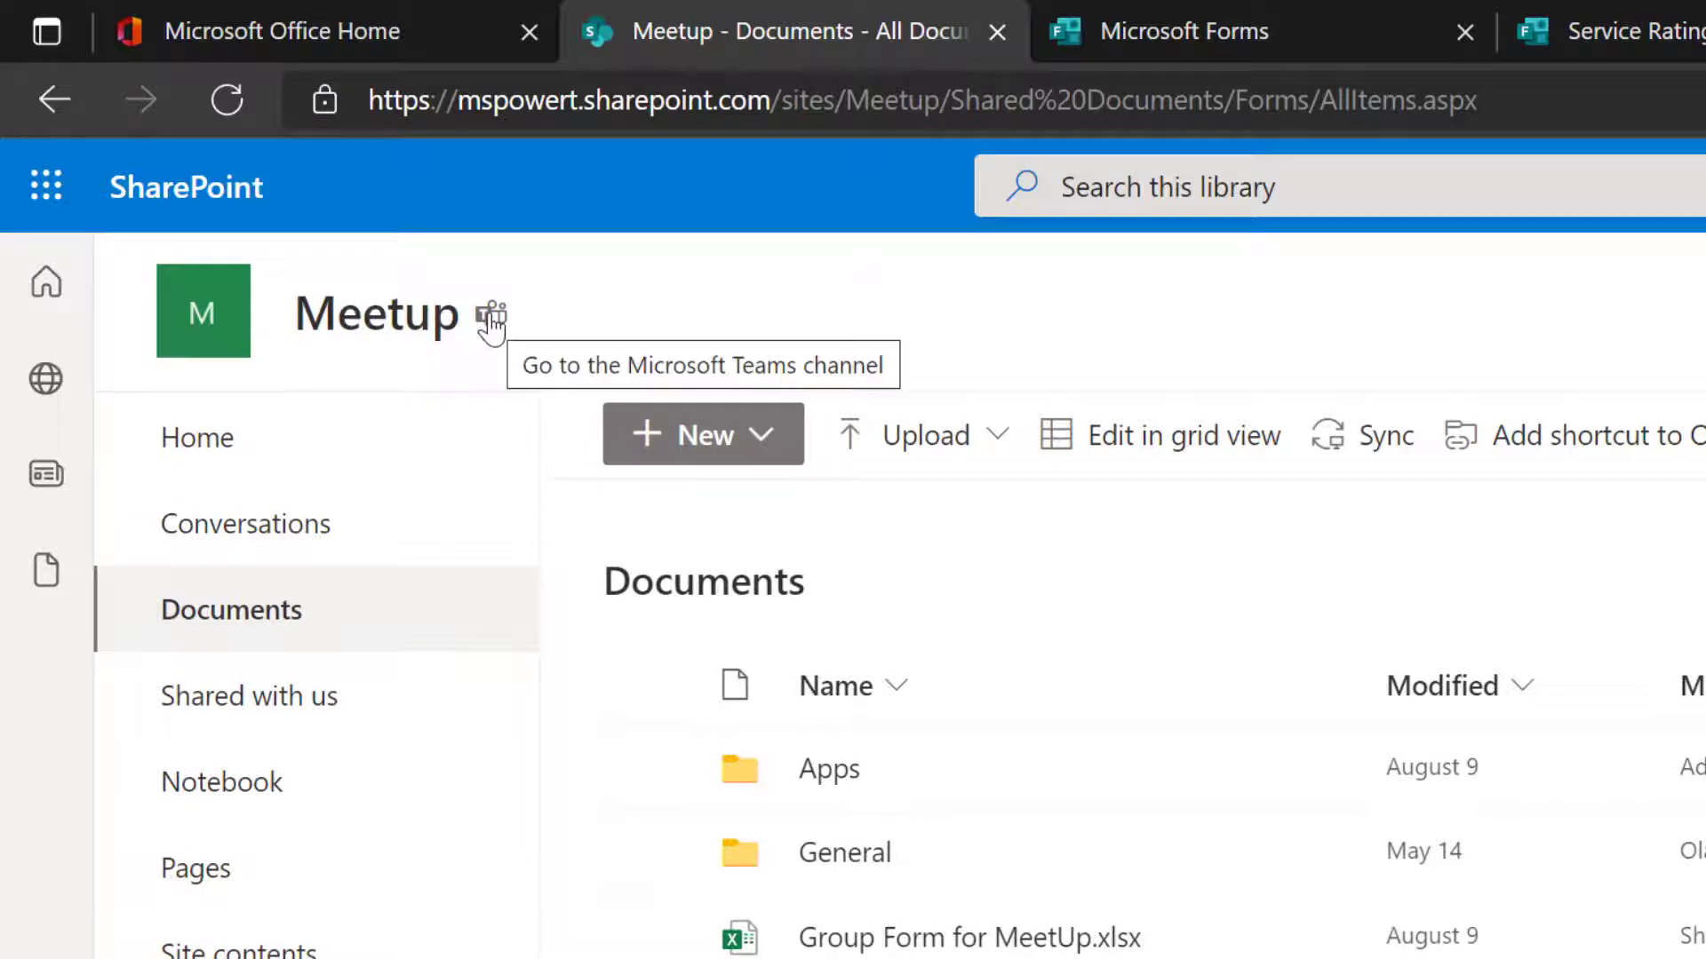
mouse_move(357, 325)
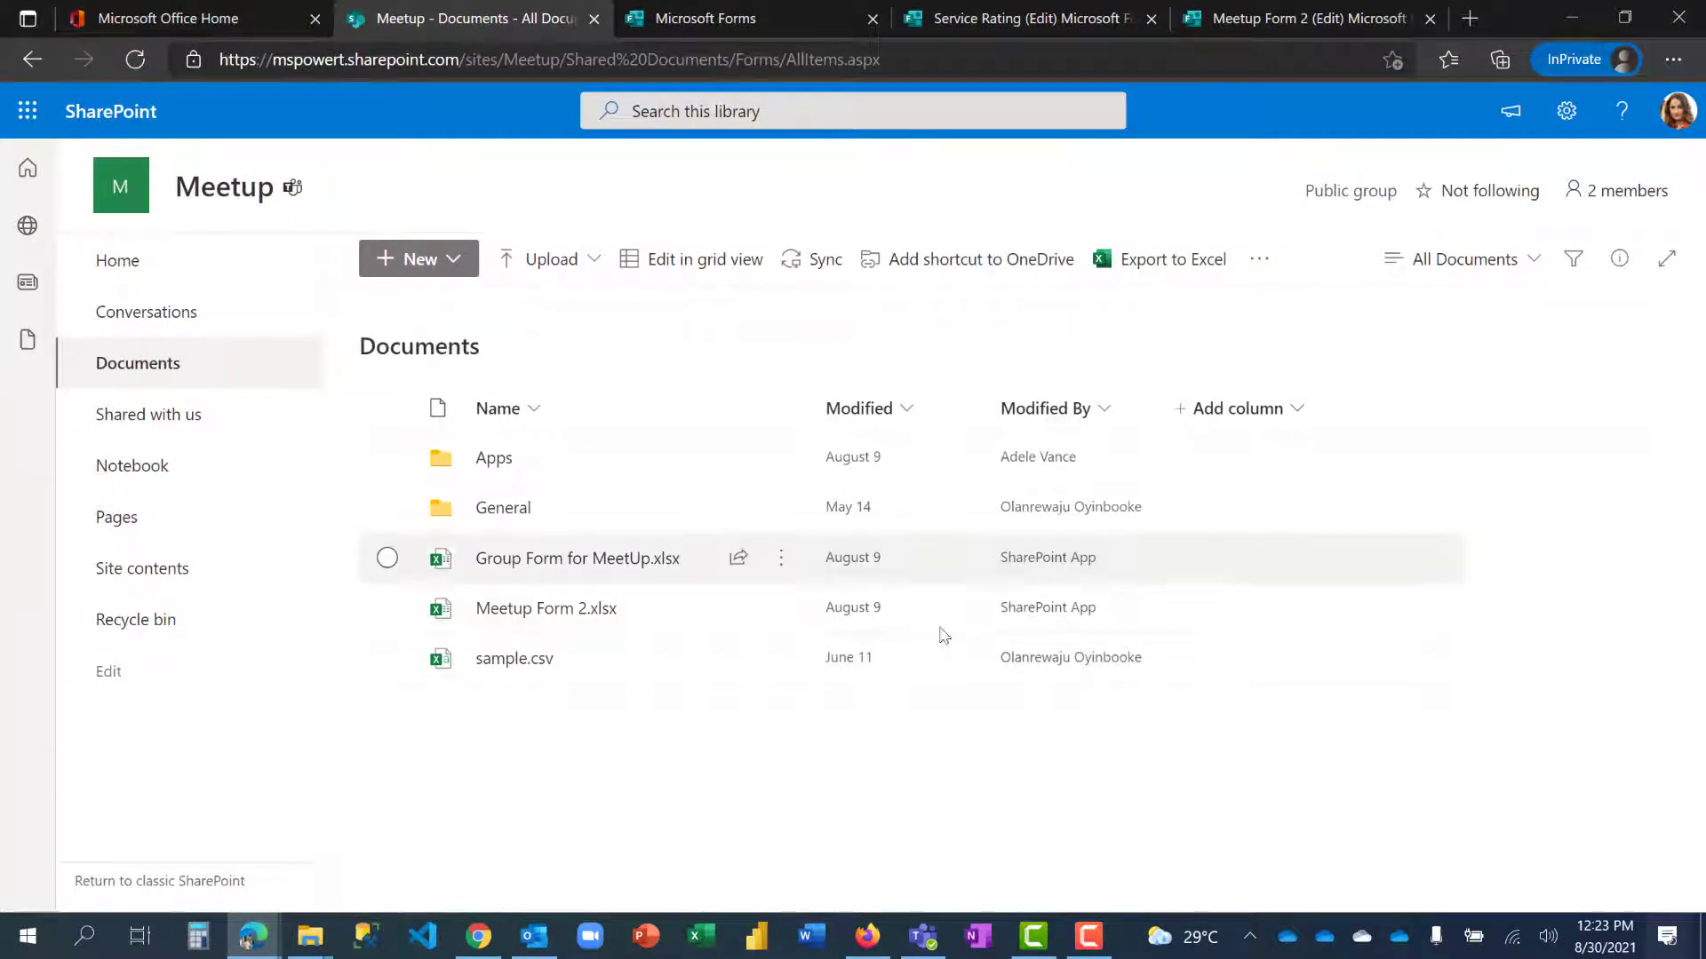
click(708, 16)
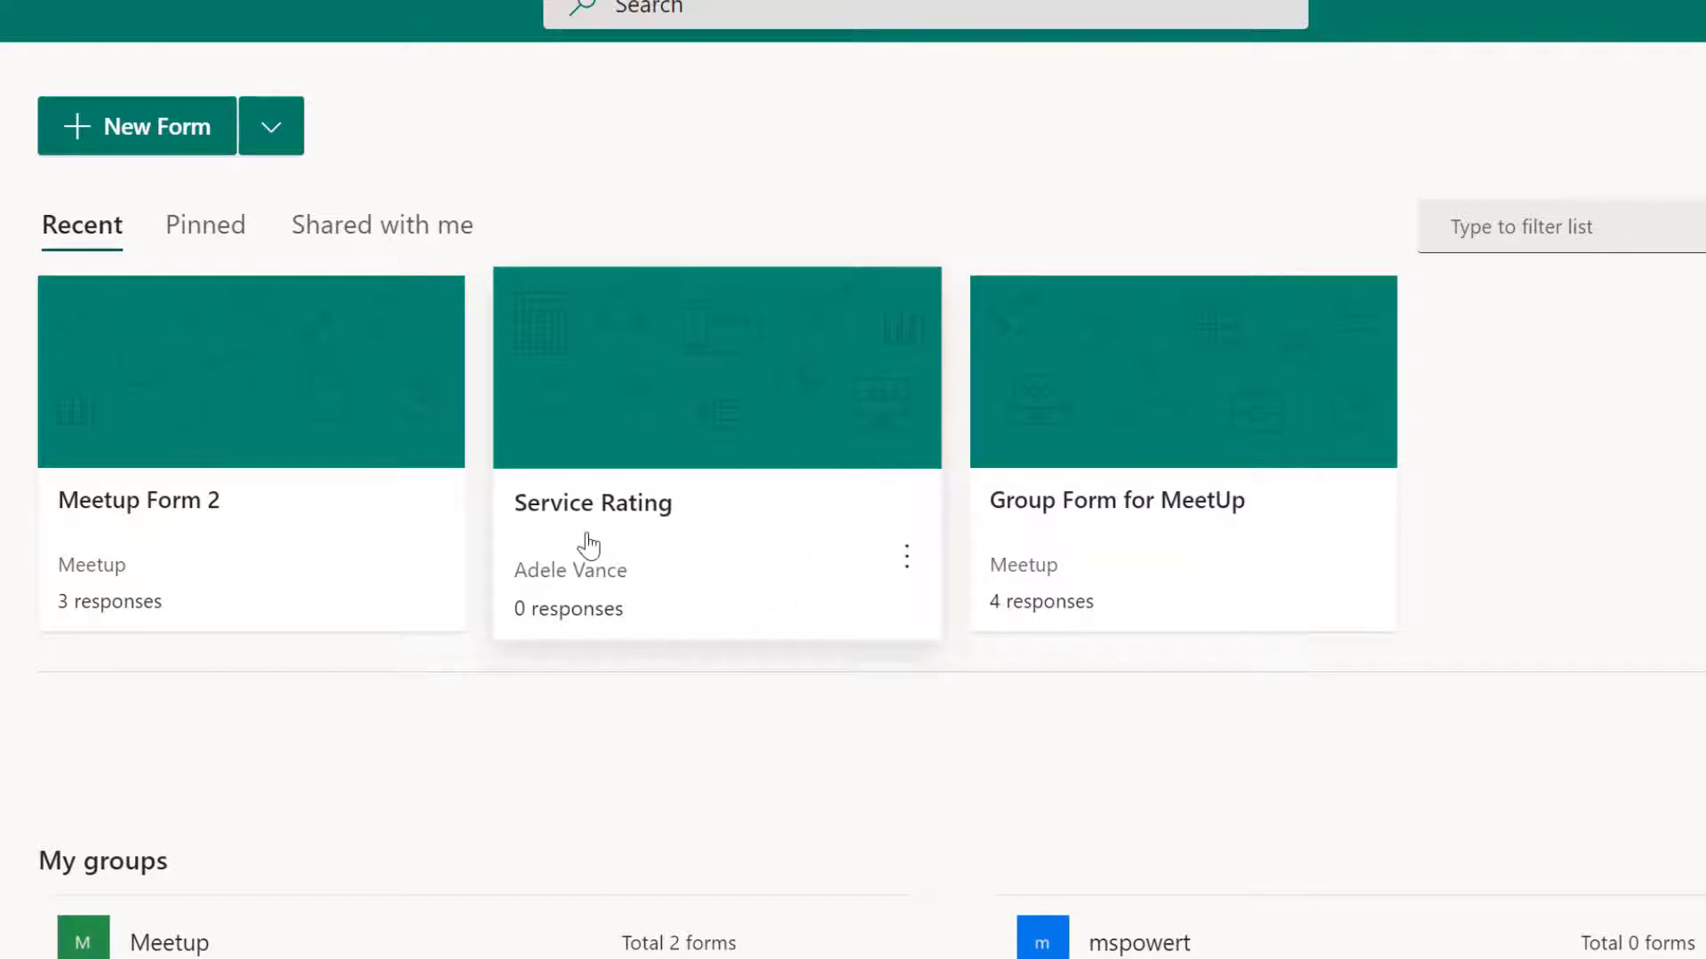
Move the Service Rating form from its card's … menu into the Meetup group.
click(898, 557)
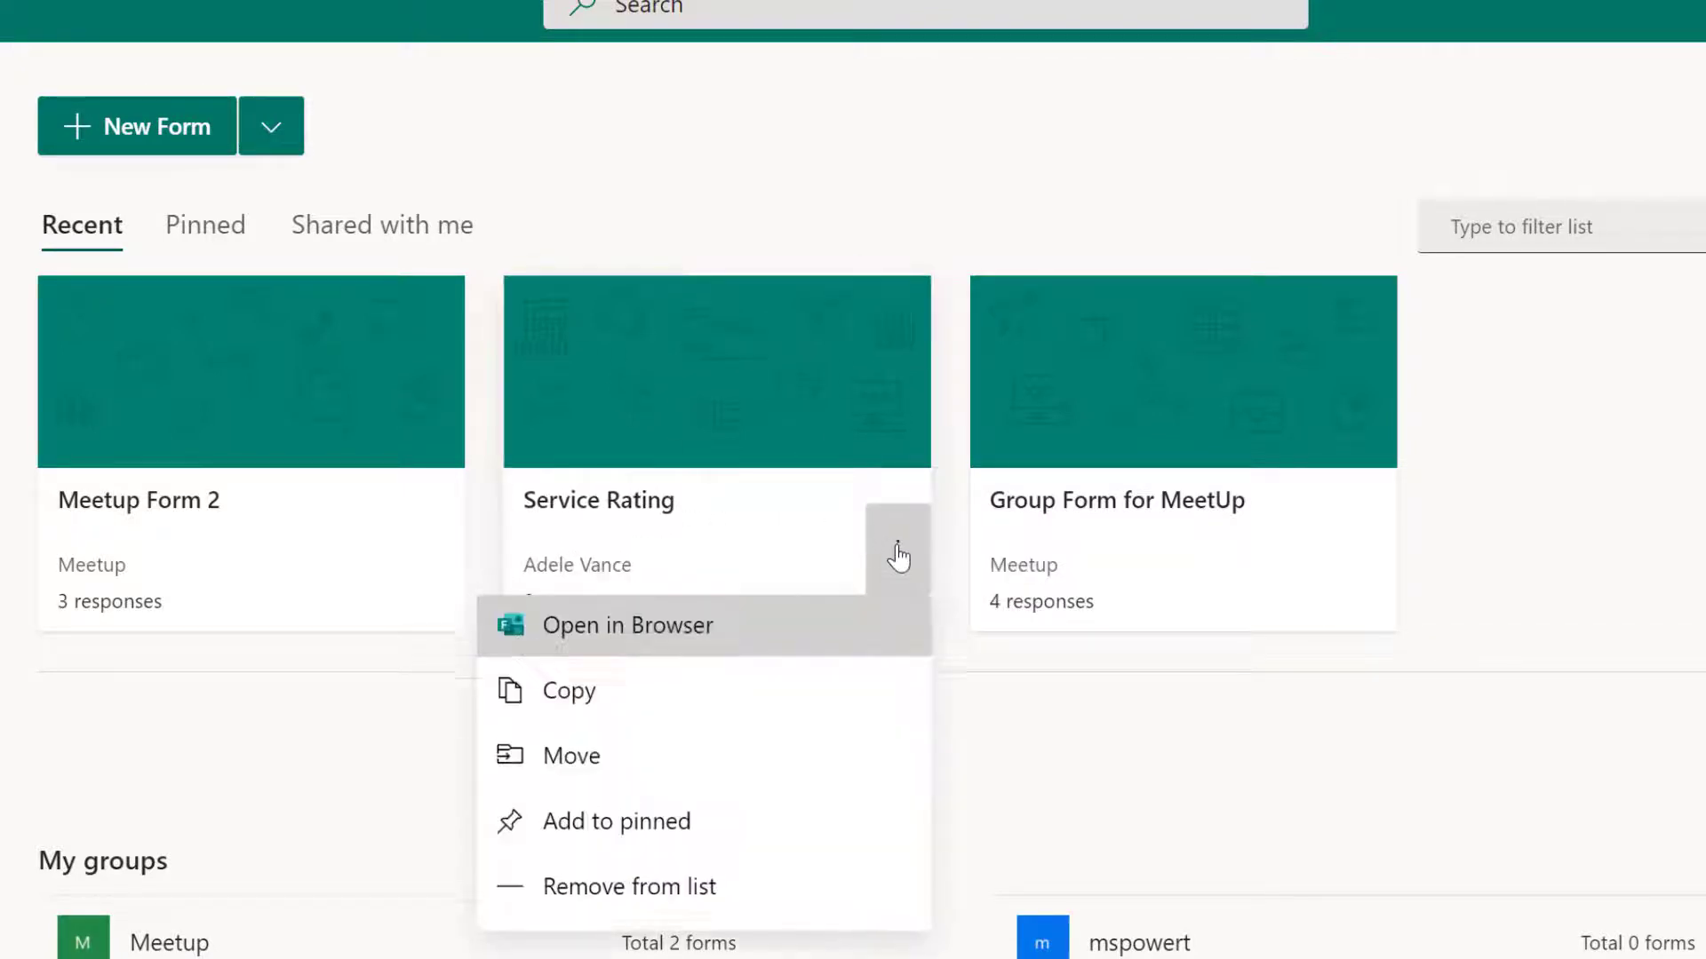
click(544, 787)
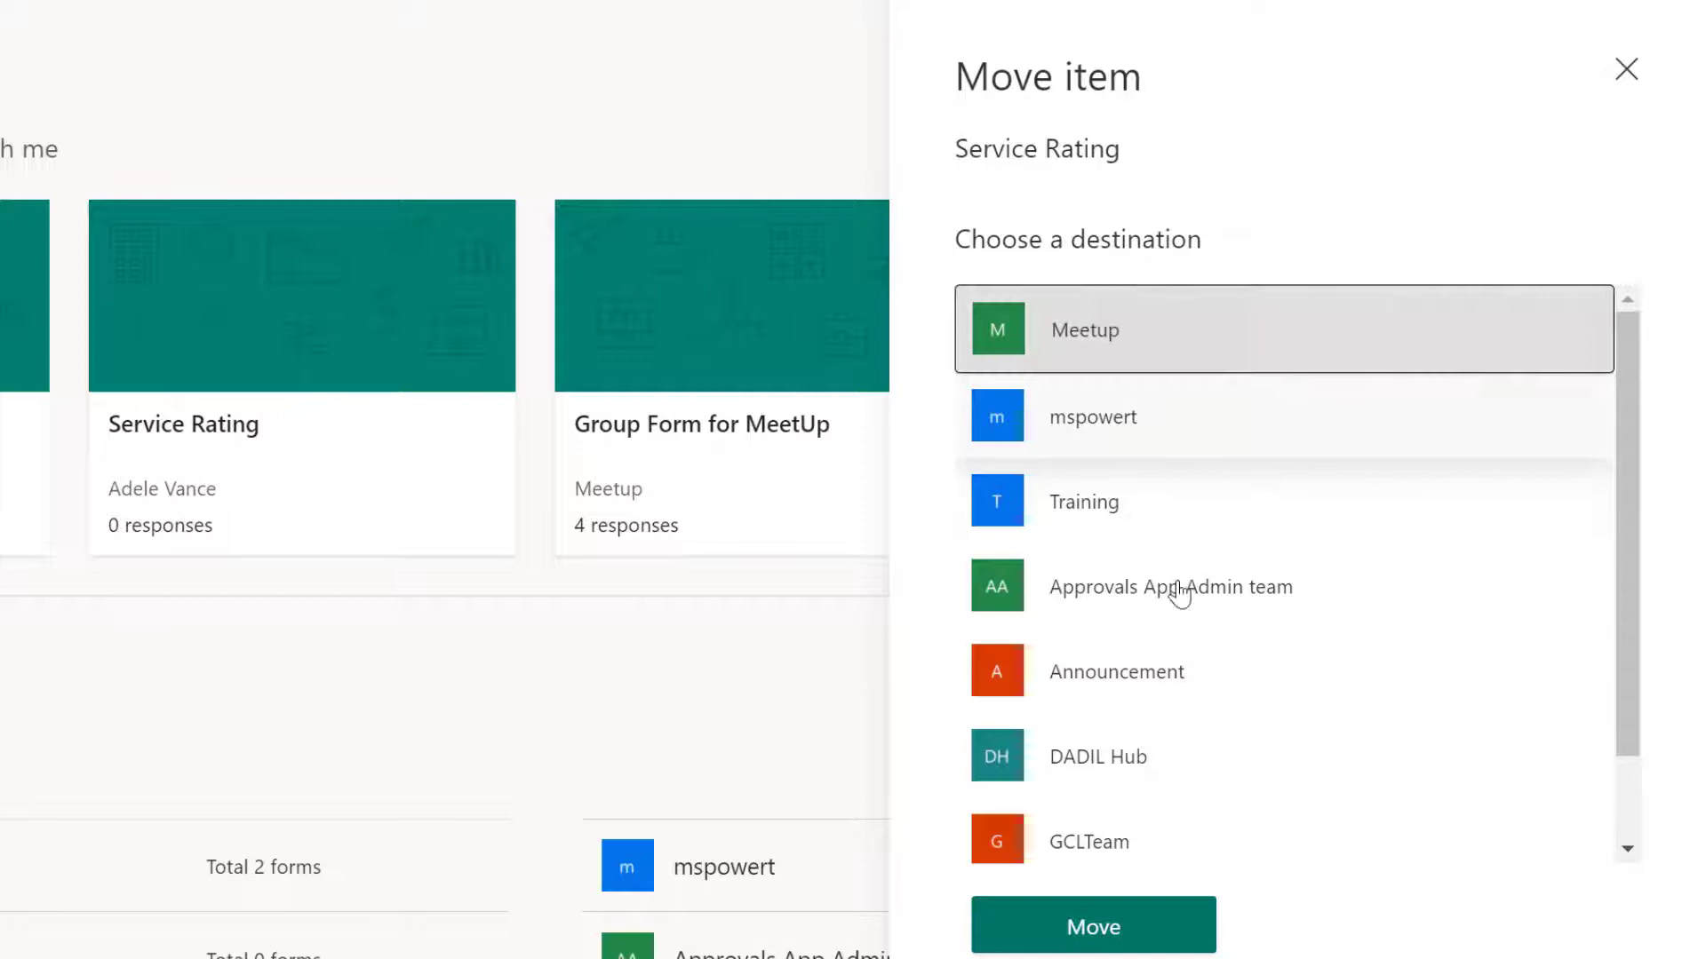
scroll(1203, 675, down, 1)
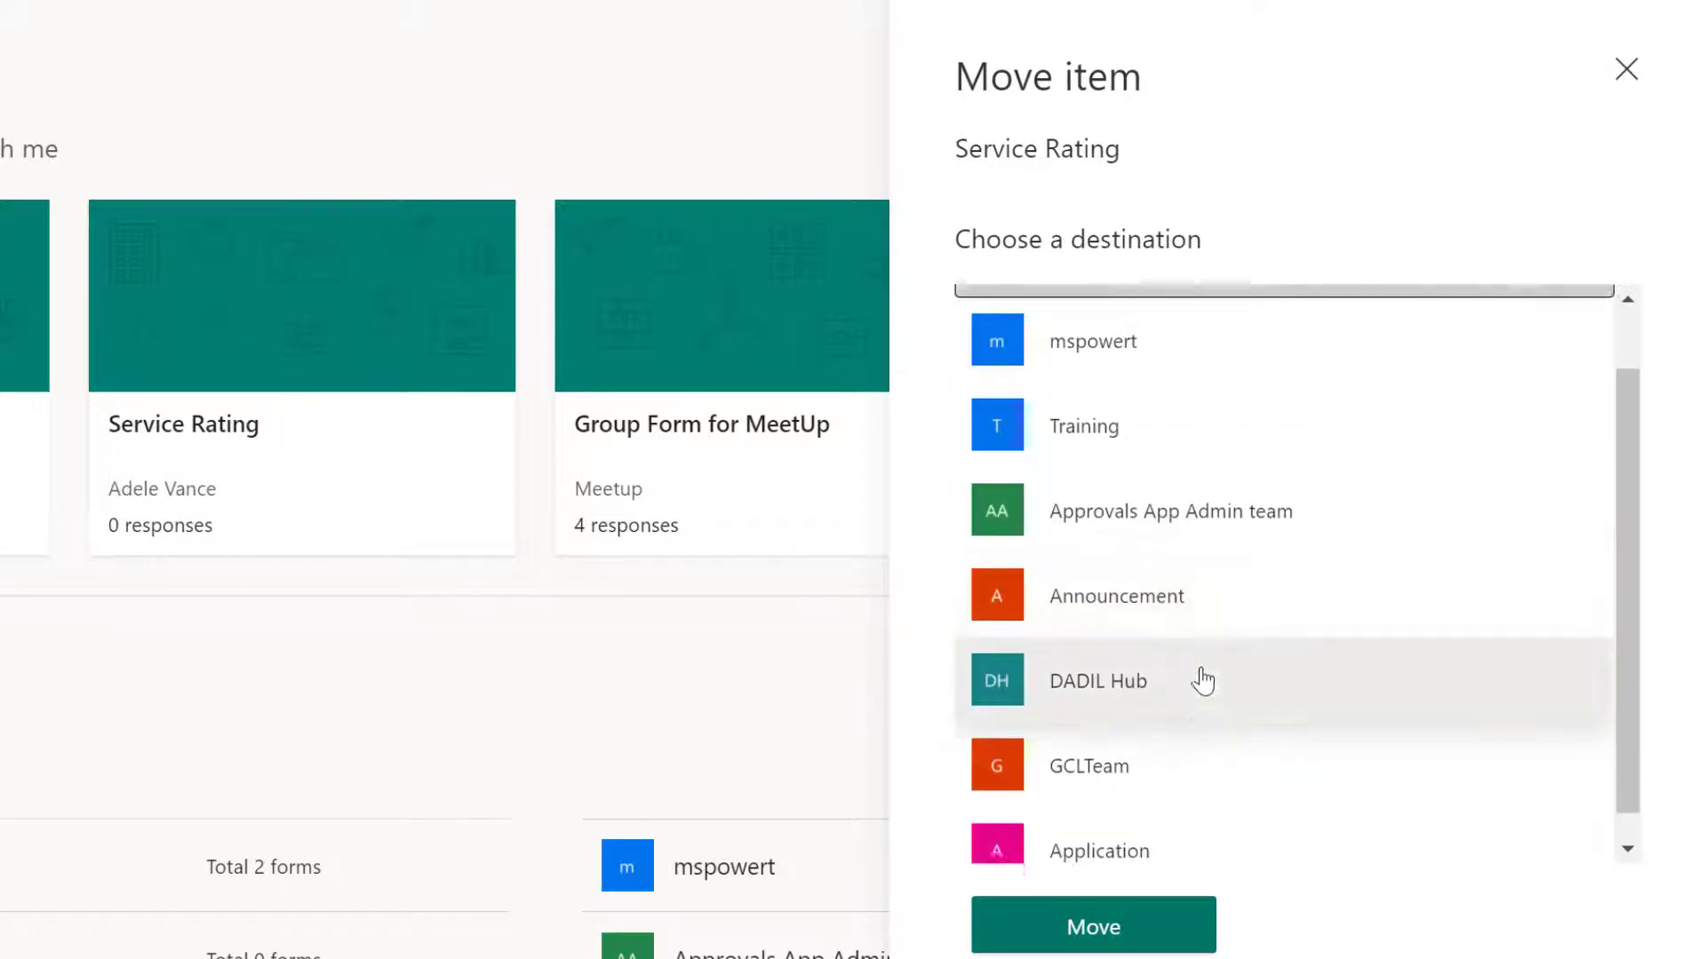
scroll(1203, 681, up, 1)
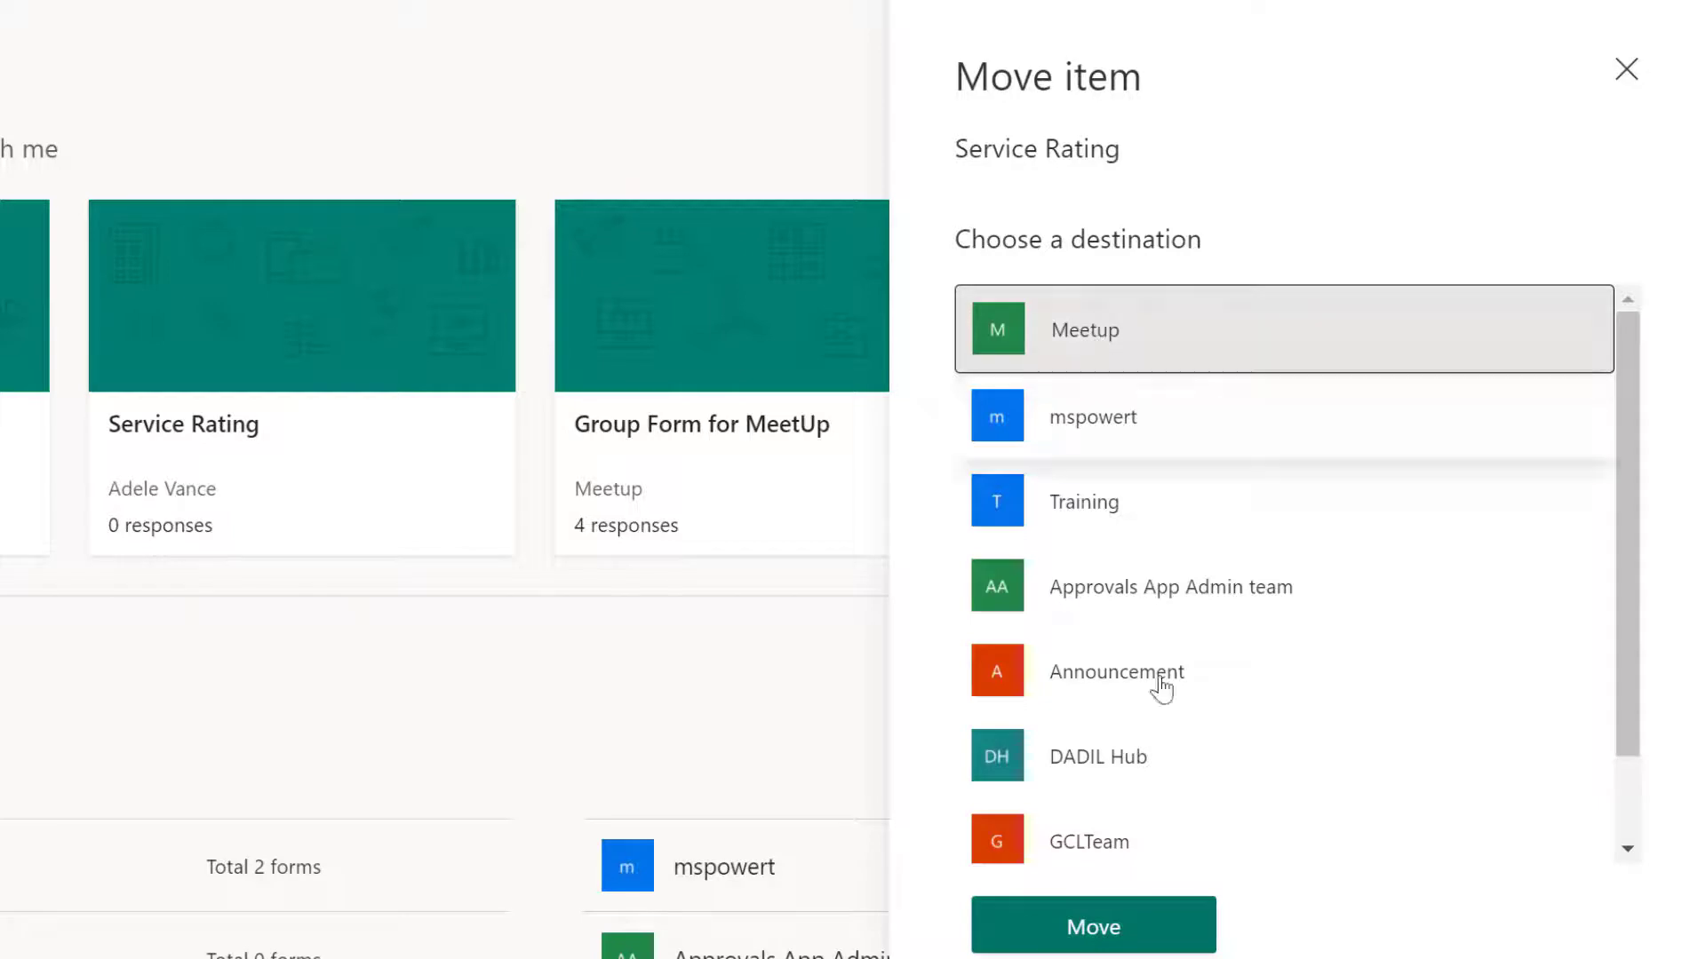
click(1110, 937)
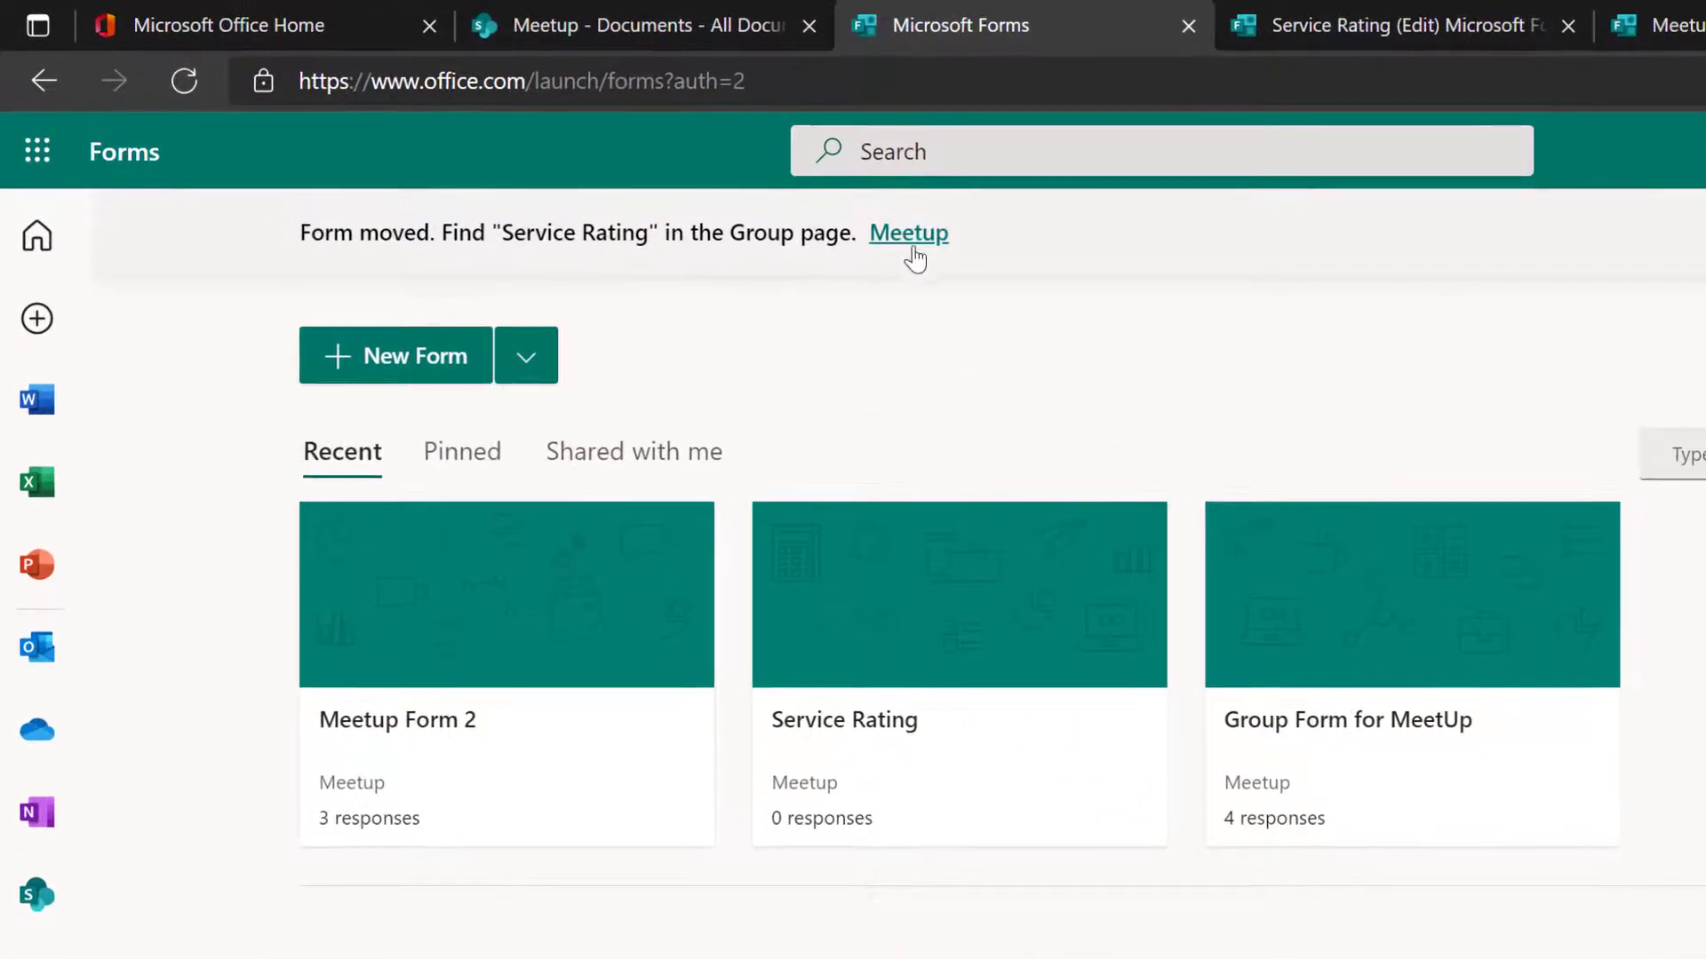
Confirm Service Rating is listed on Meetup's Group Forms page, then return to the old Service Rating tab.
click(914, 242)
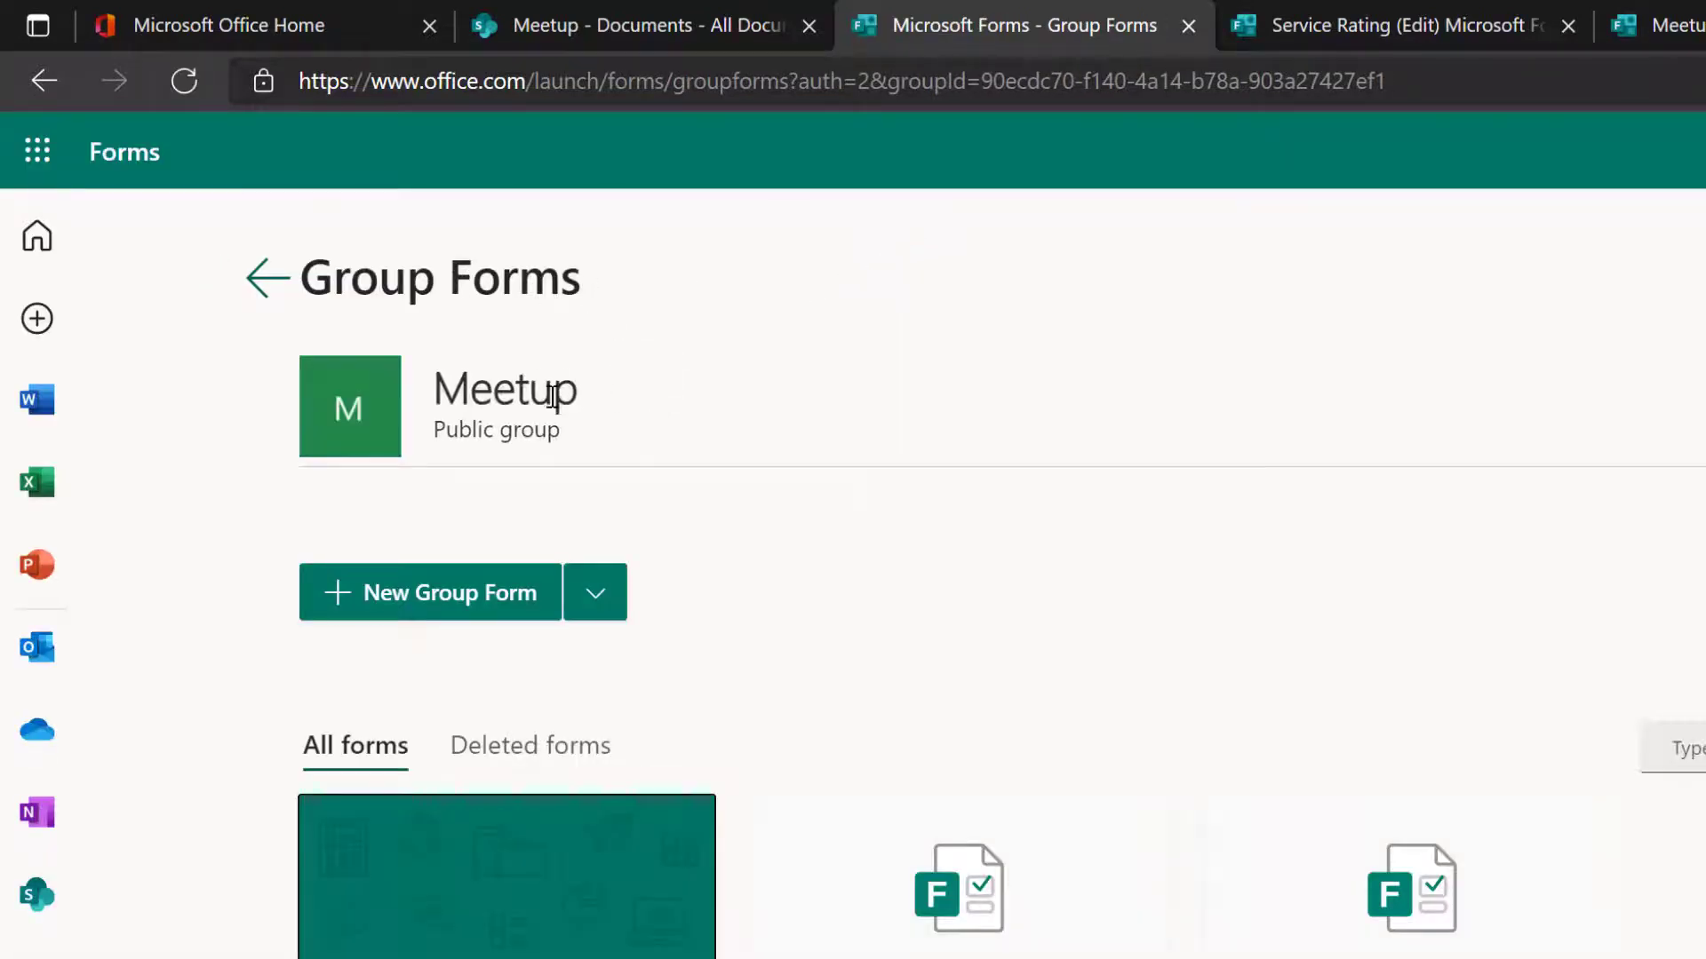
scroll(1040, 498, down, 1)
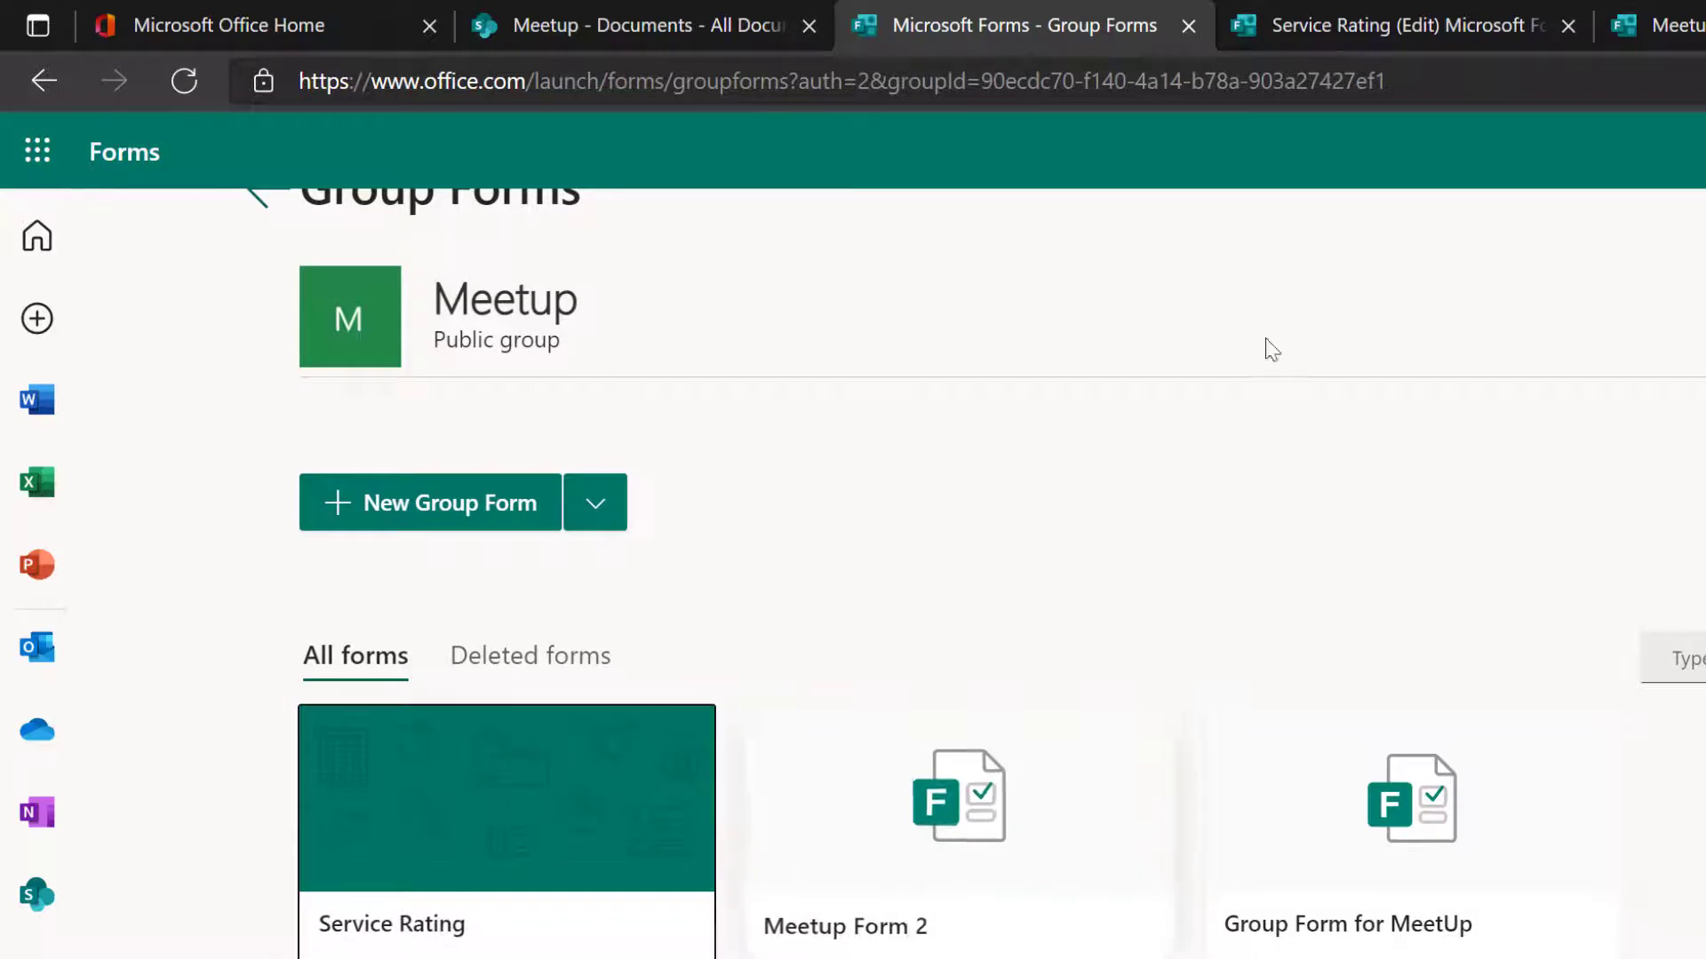
click(1410, 27)
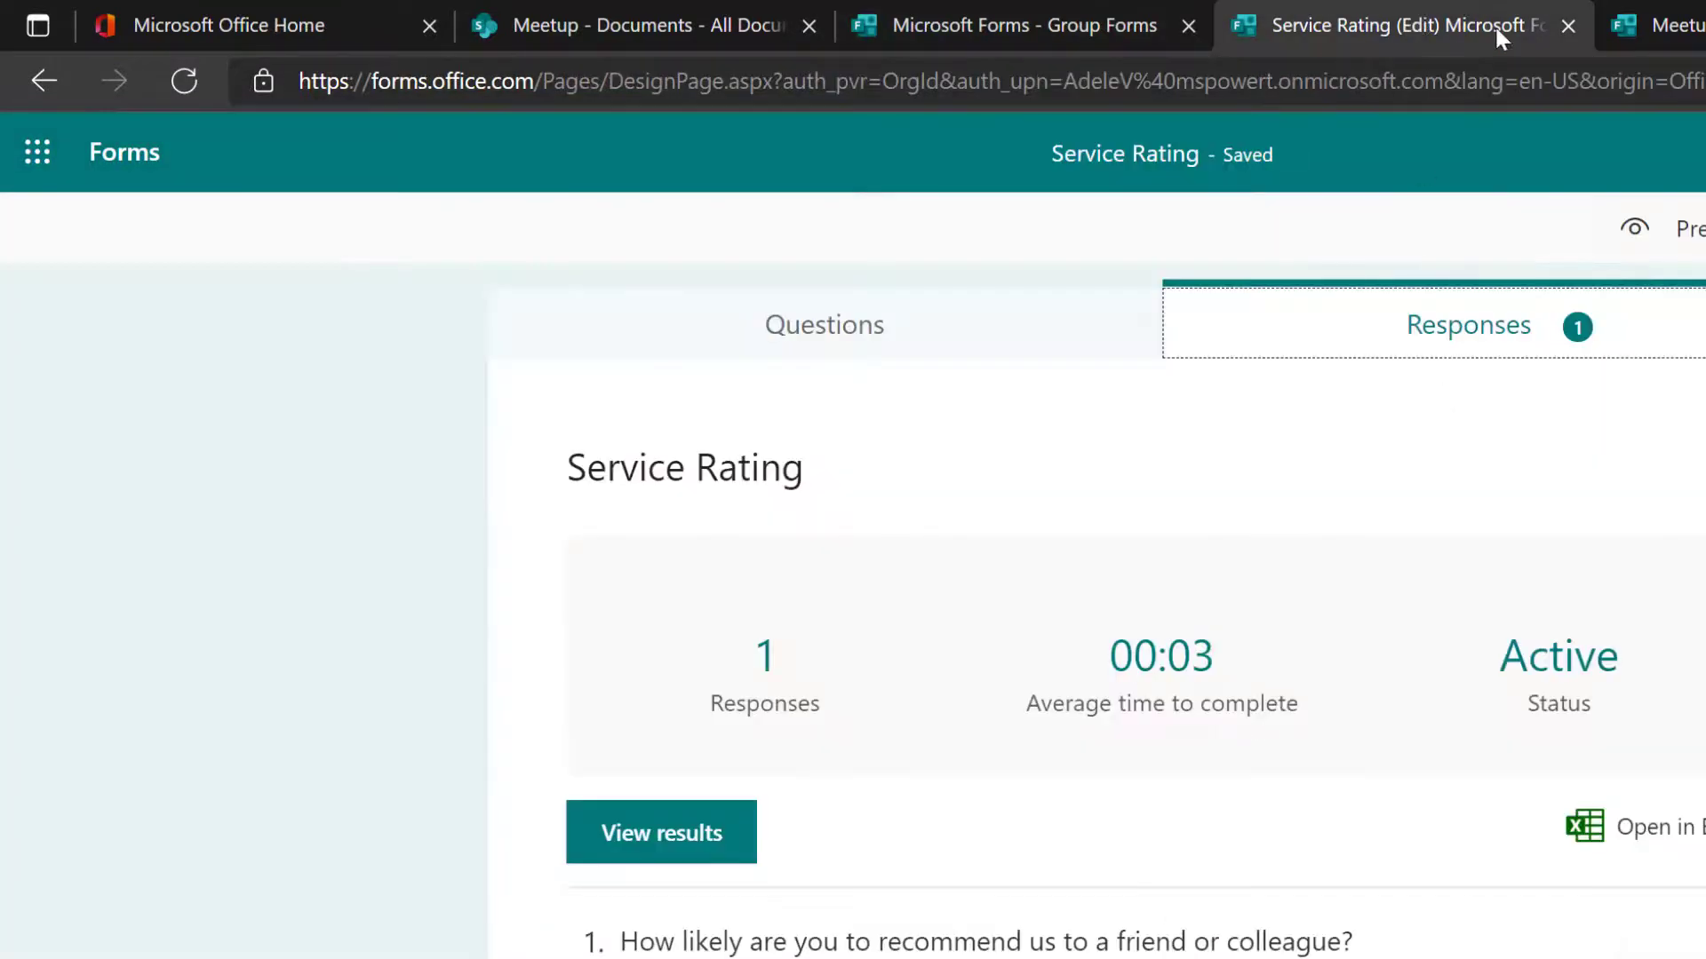
Close the outdated tab, reopen Service Rating from Meetup's Group Forms, and view its 1 response.
click(1564, 28)
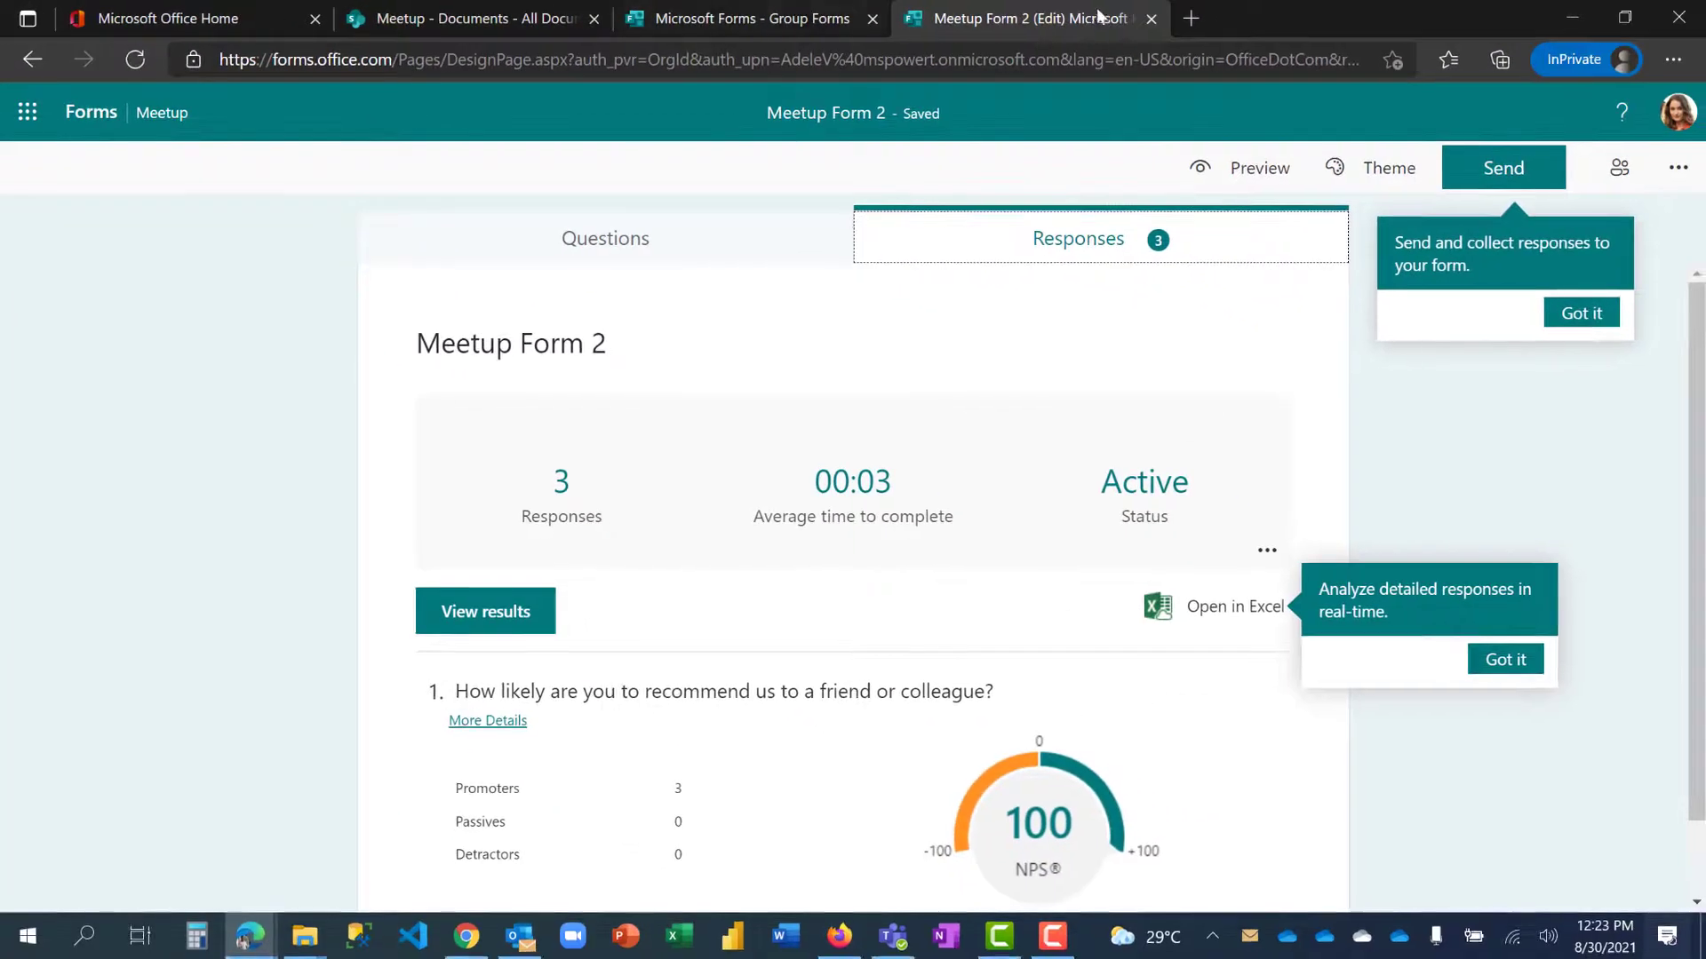
click(778, 18)
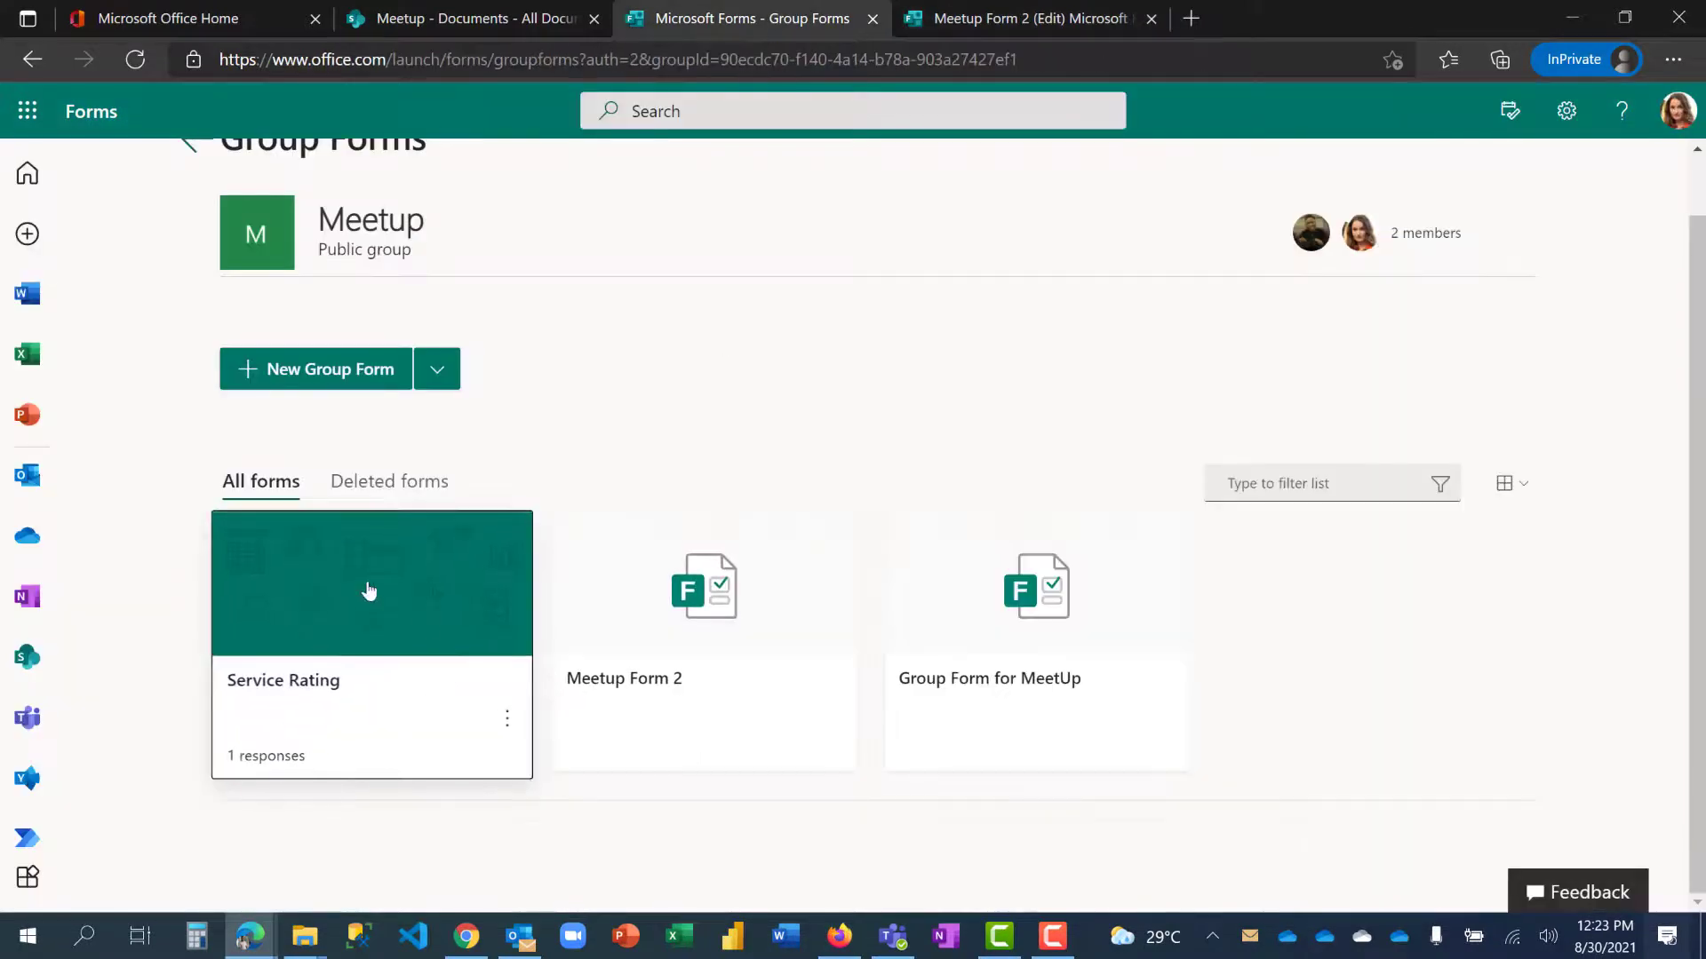
click(379, 651)
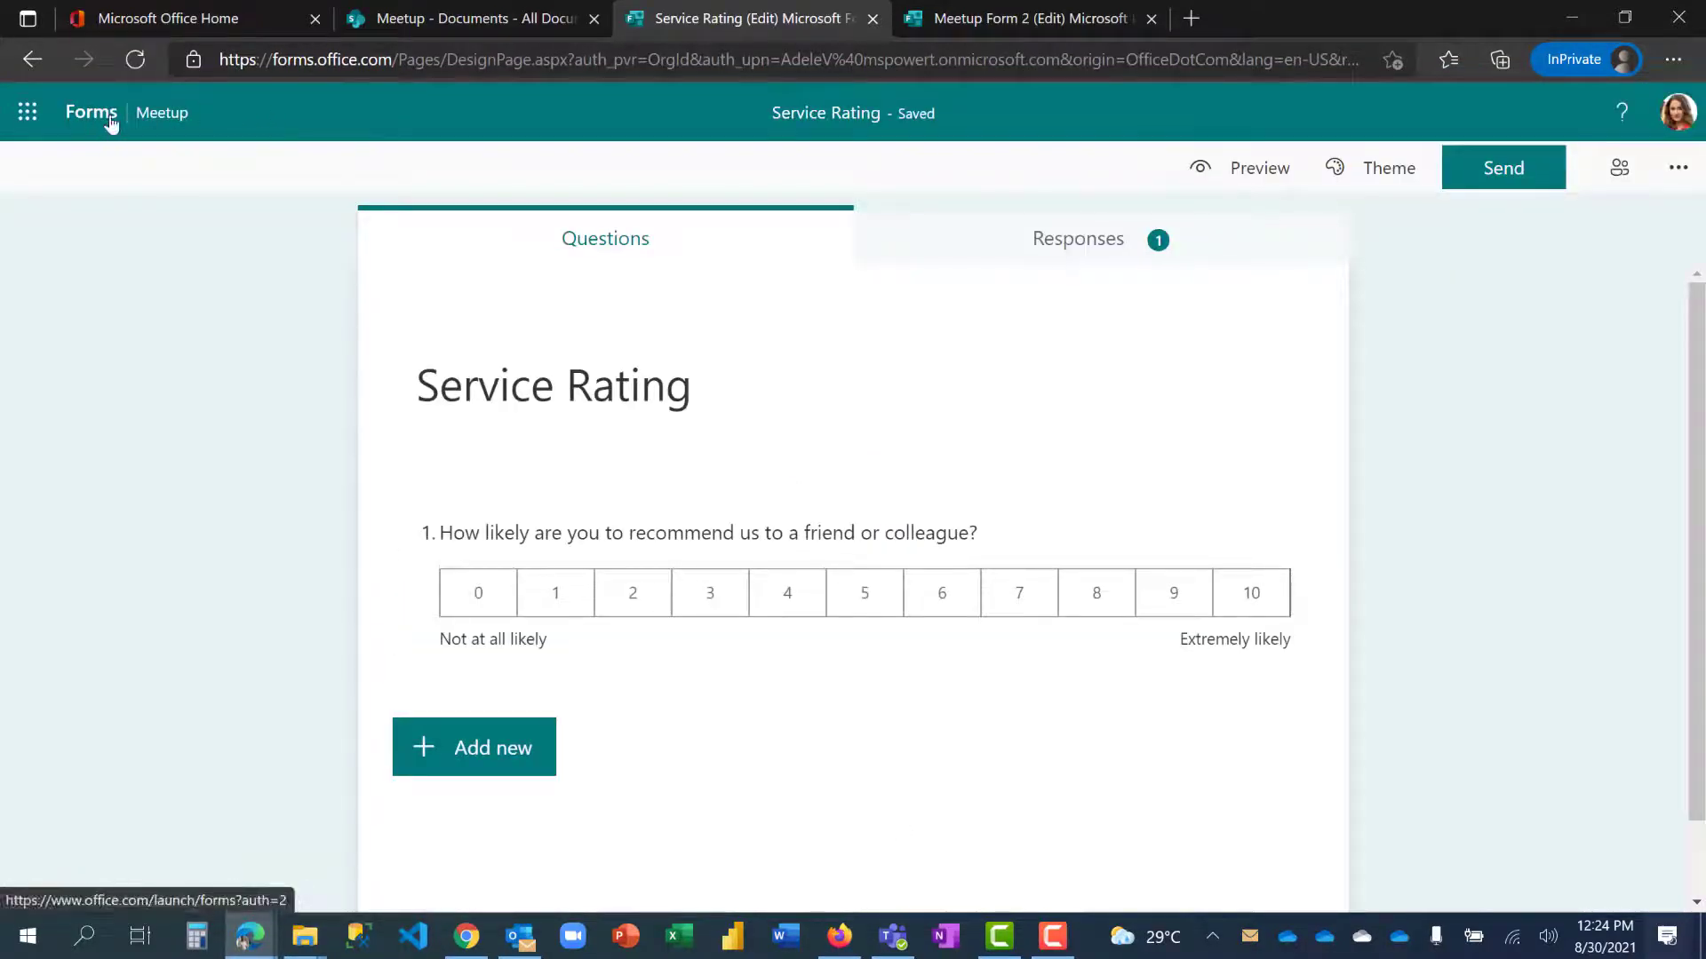
click(430, 23)
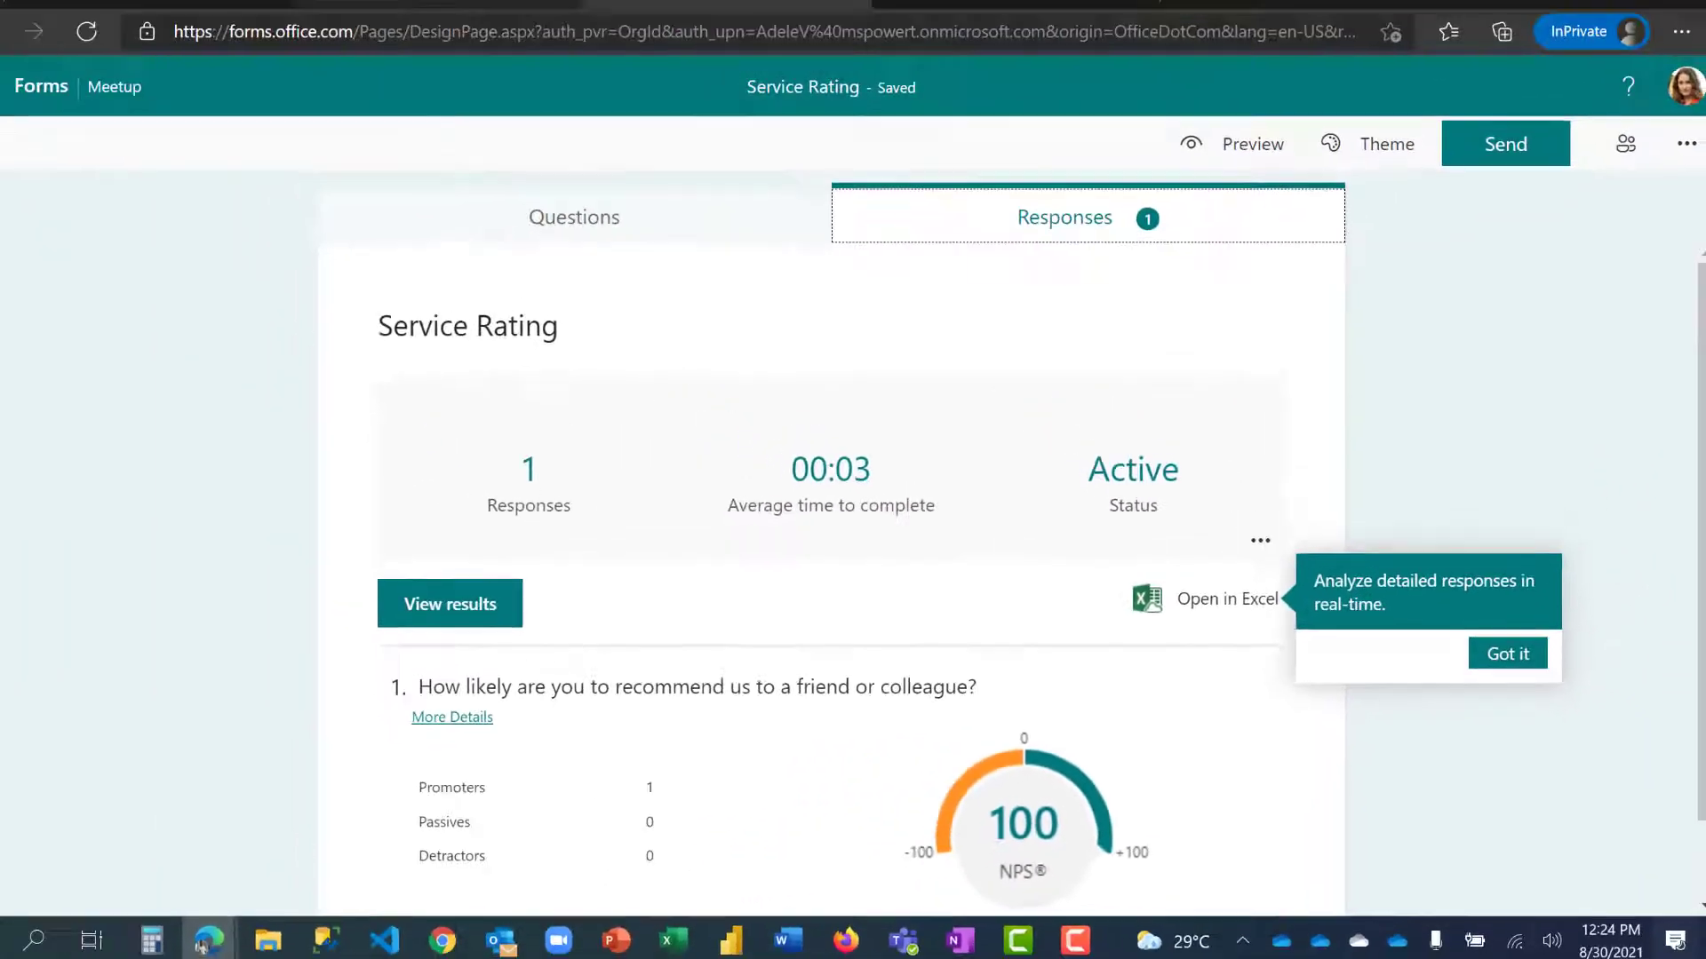
click(466, 18)
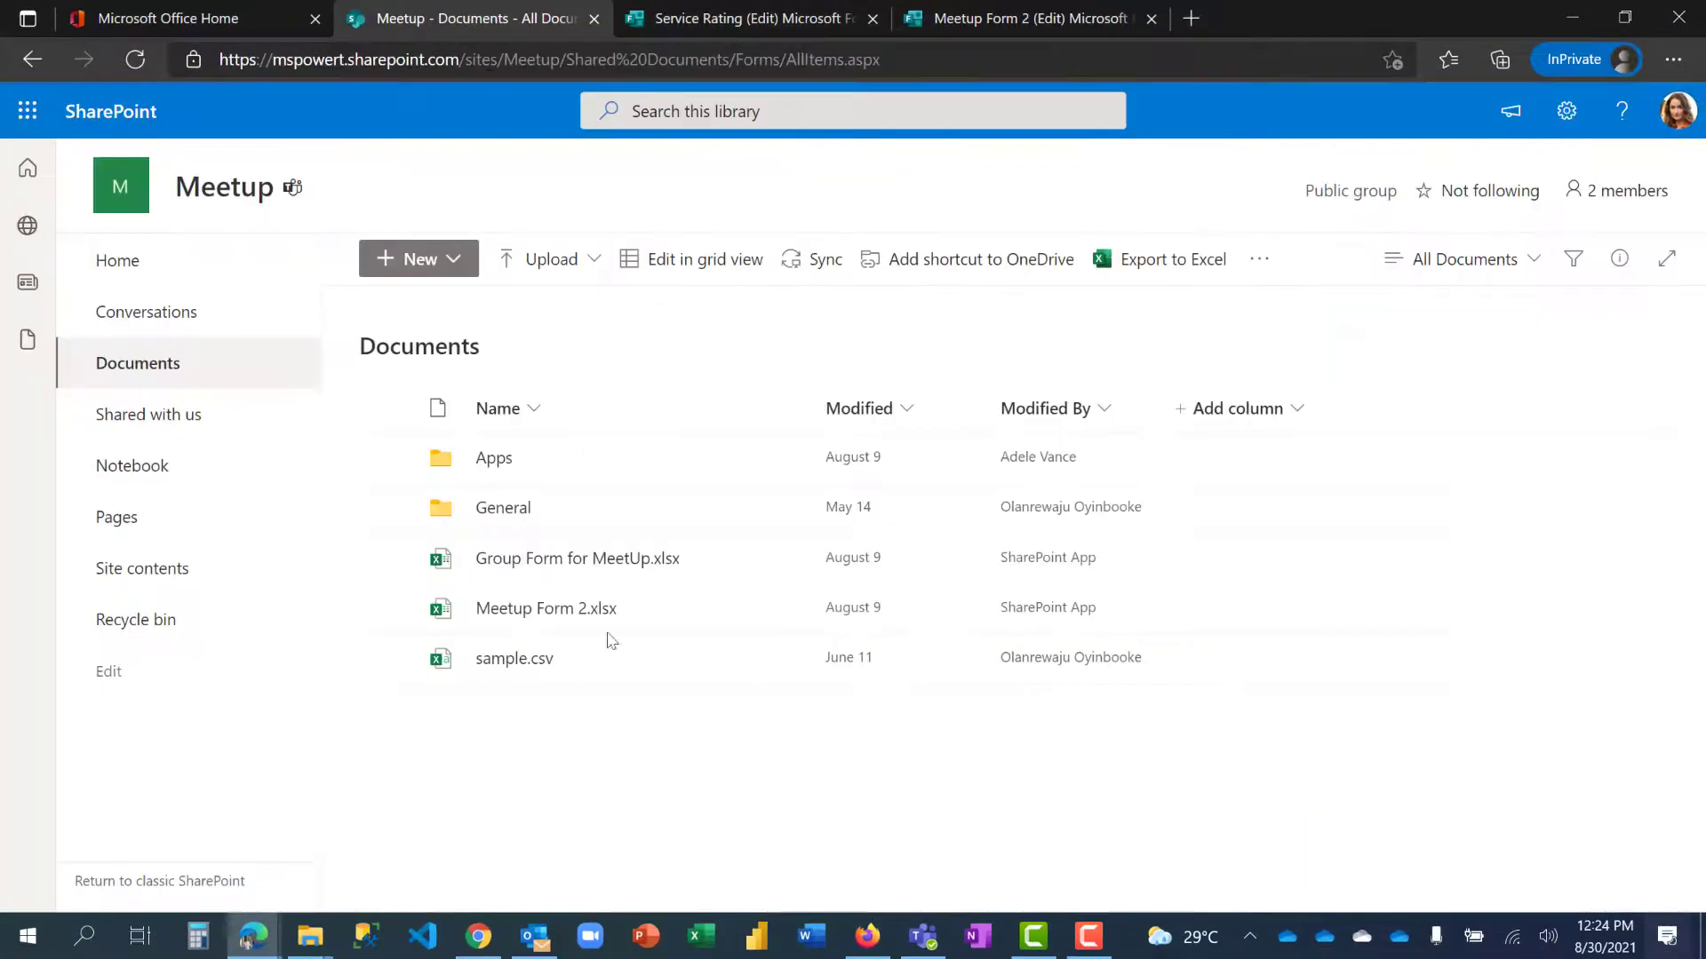
Open the Service Rating responses in Excel, showing Service Rating.xlsx with the rating-9 row.
click(766, 19)
click(1197, 612)
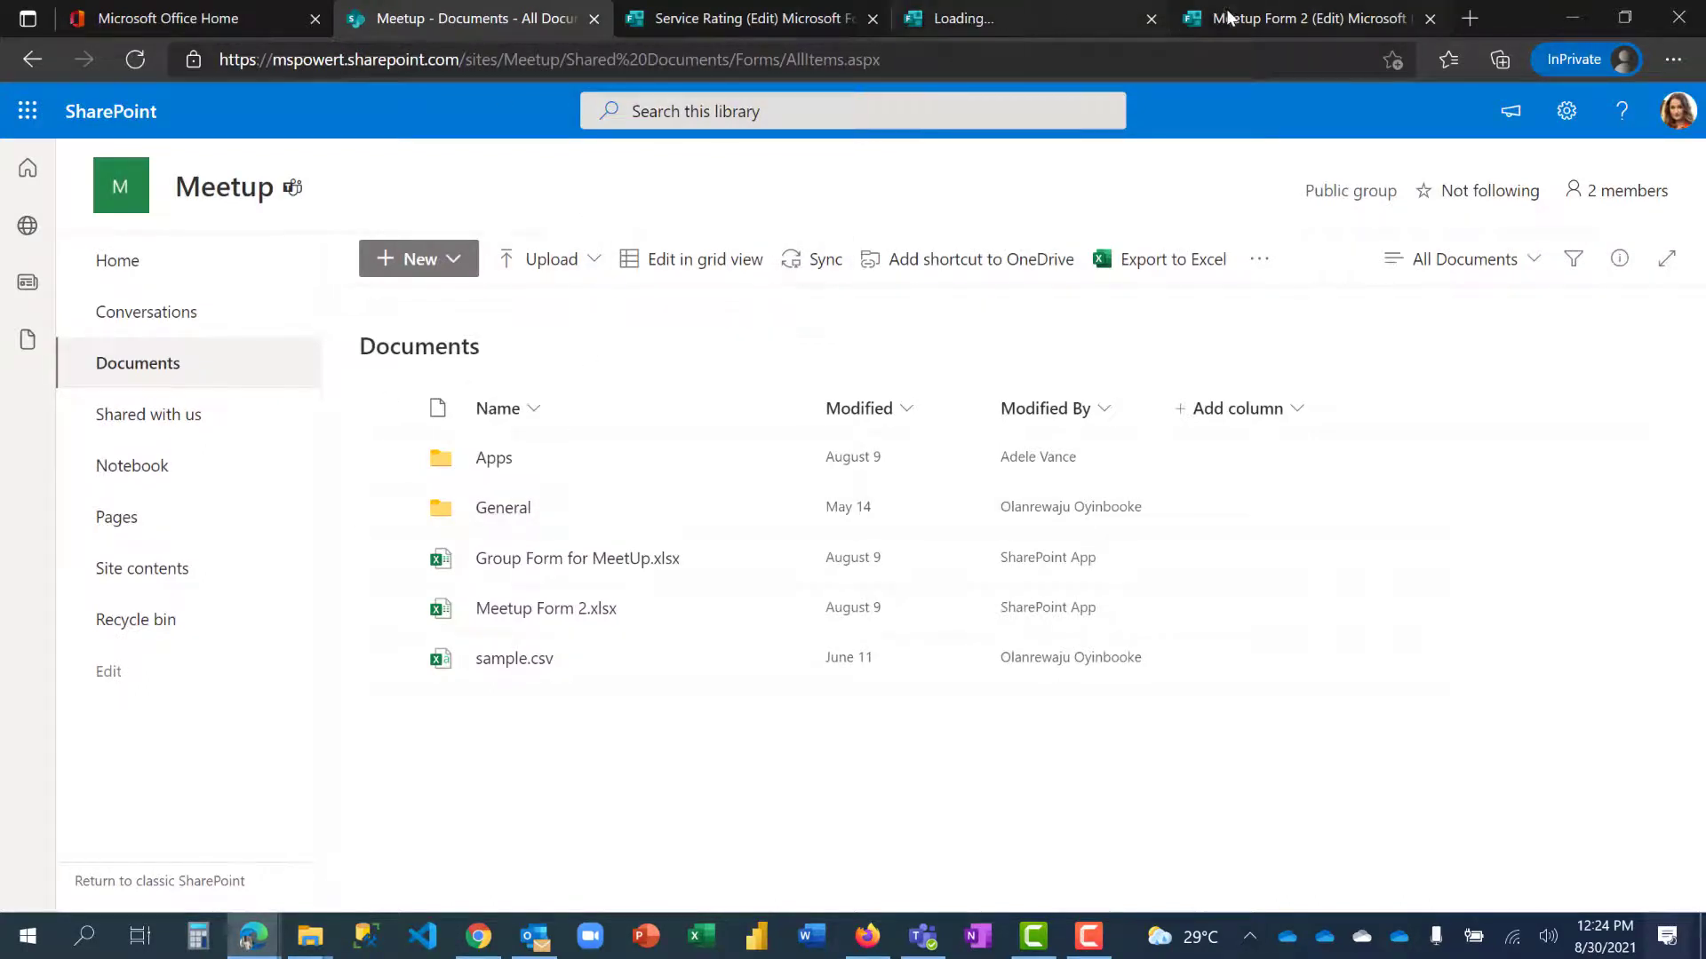
click(994, 14)
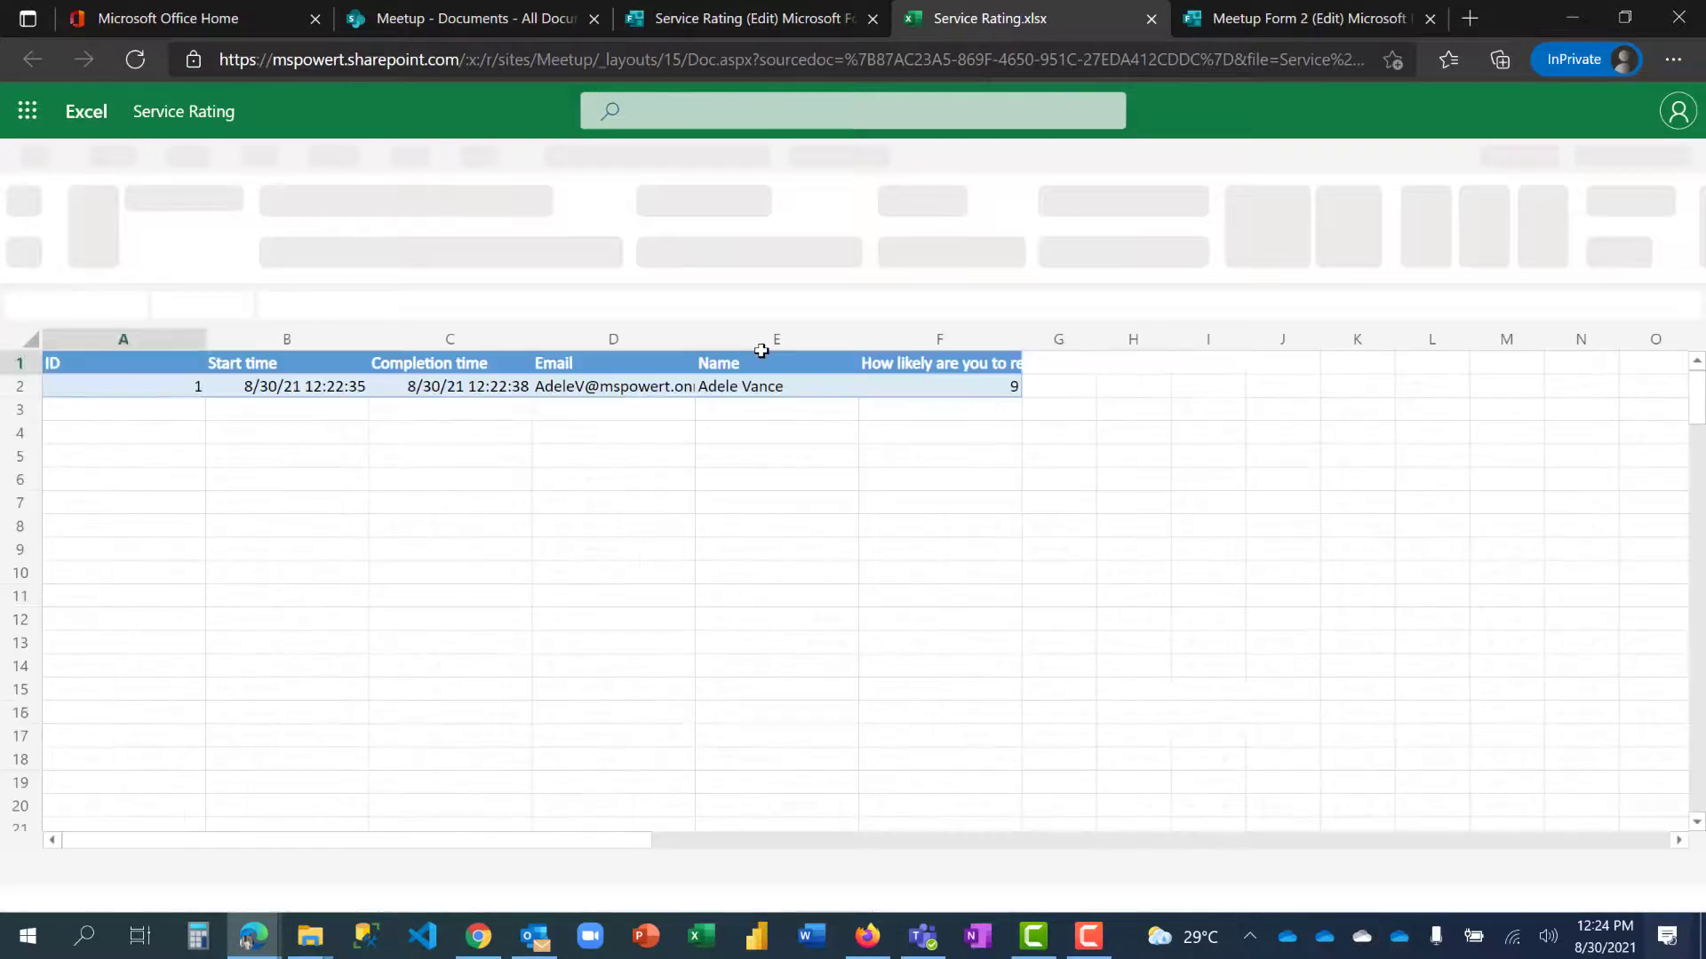
Check that Service Rating.xlsx now appears in the Meetup Documents library.
click(433, 20)
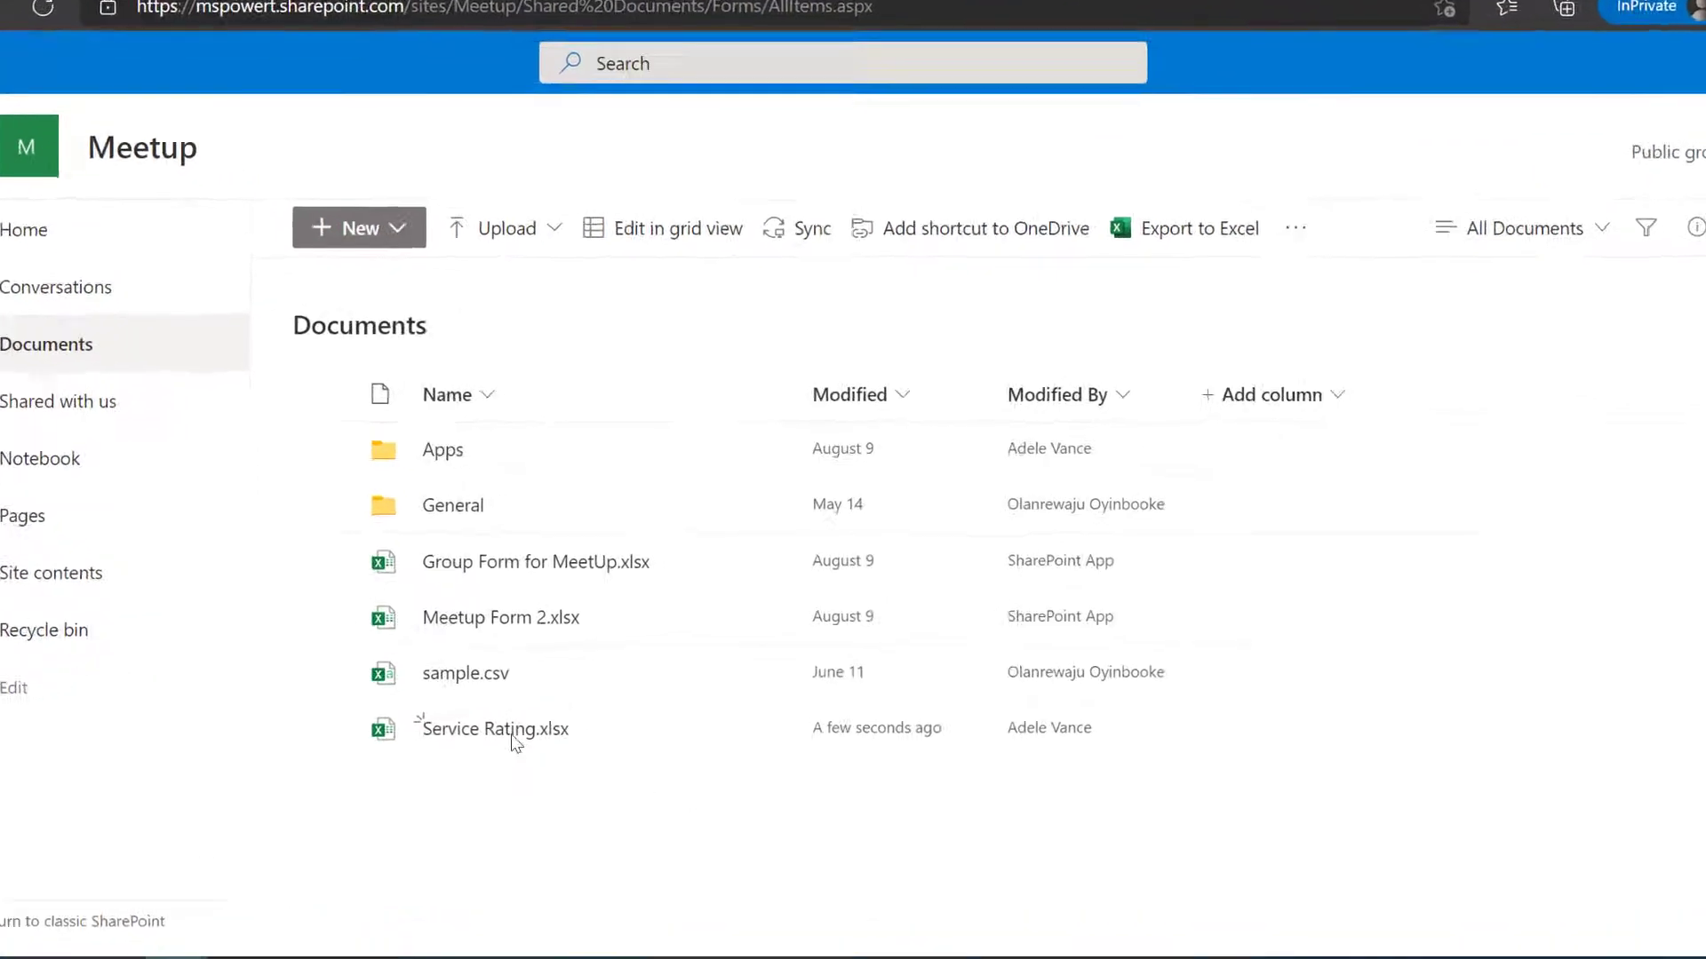
mouse_move(498, 730)
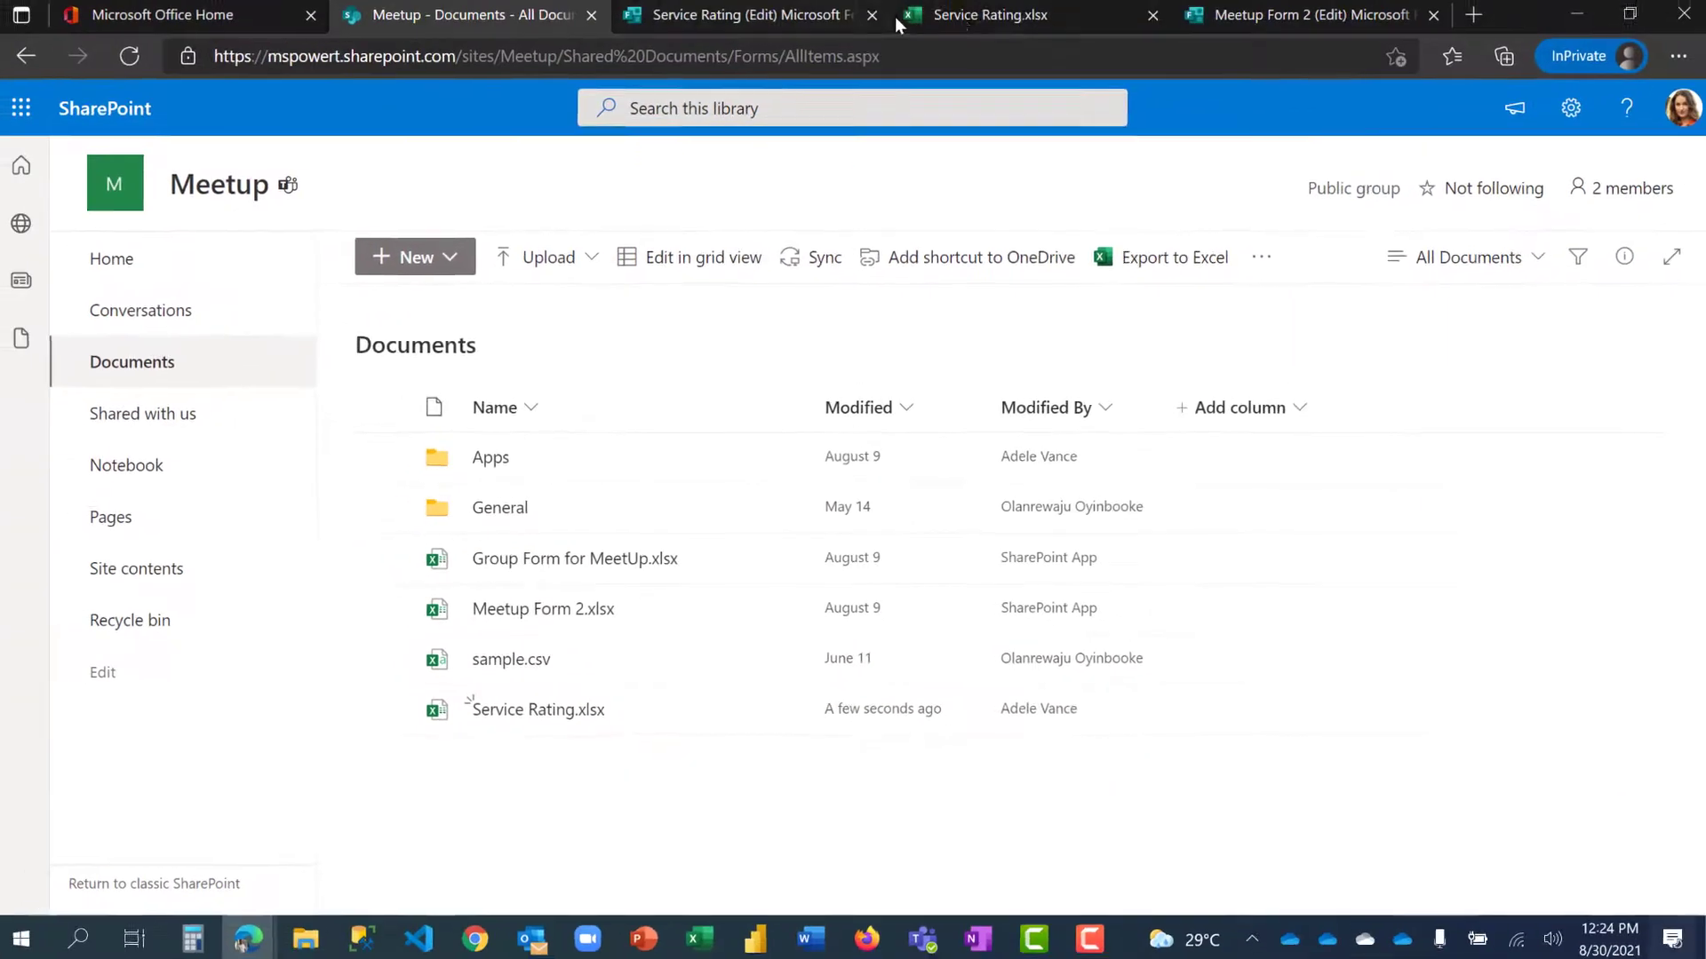
Compare Service Rating.xlsx's single rating of 9 with the form's 1 response and NPS 100.
click(960, 16)
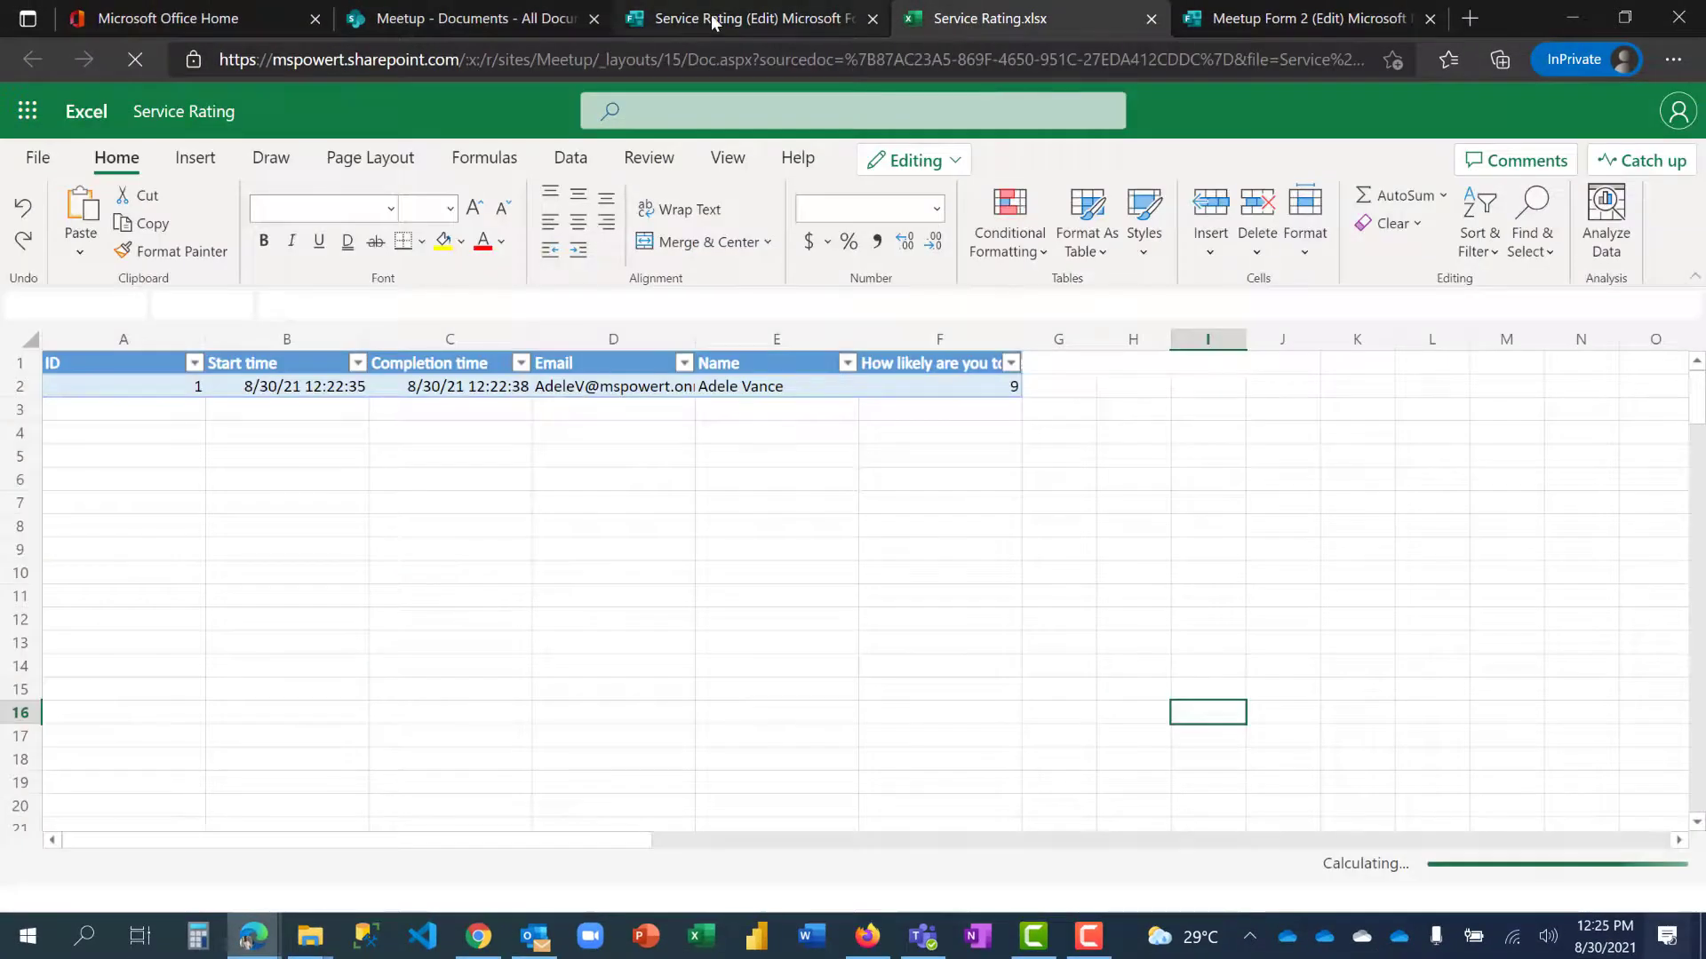
click(729, 16)
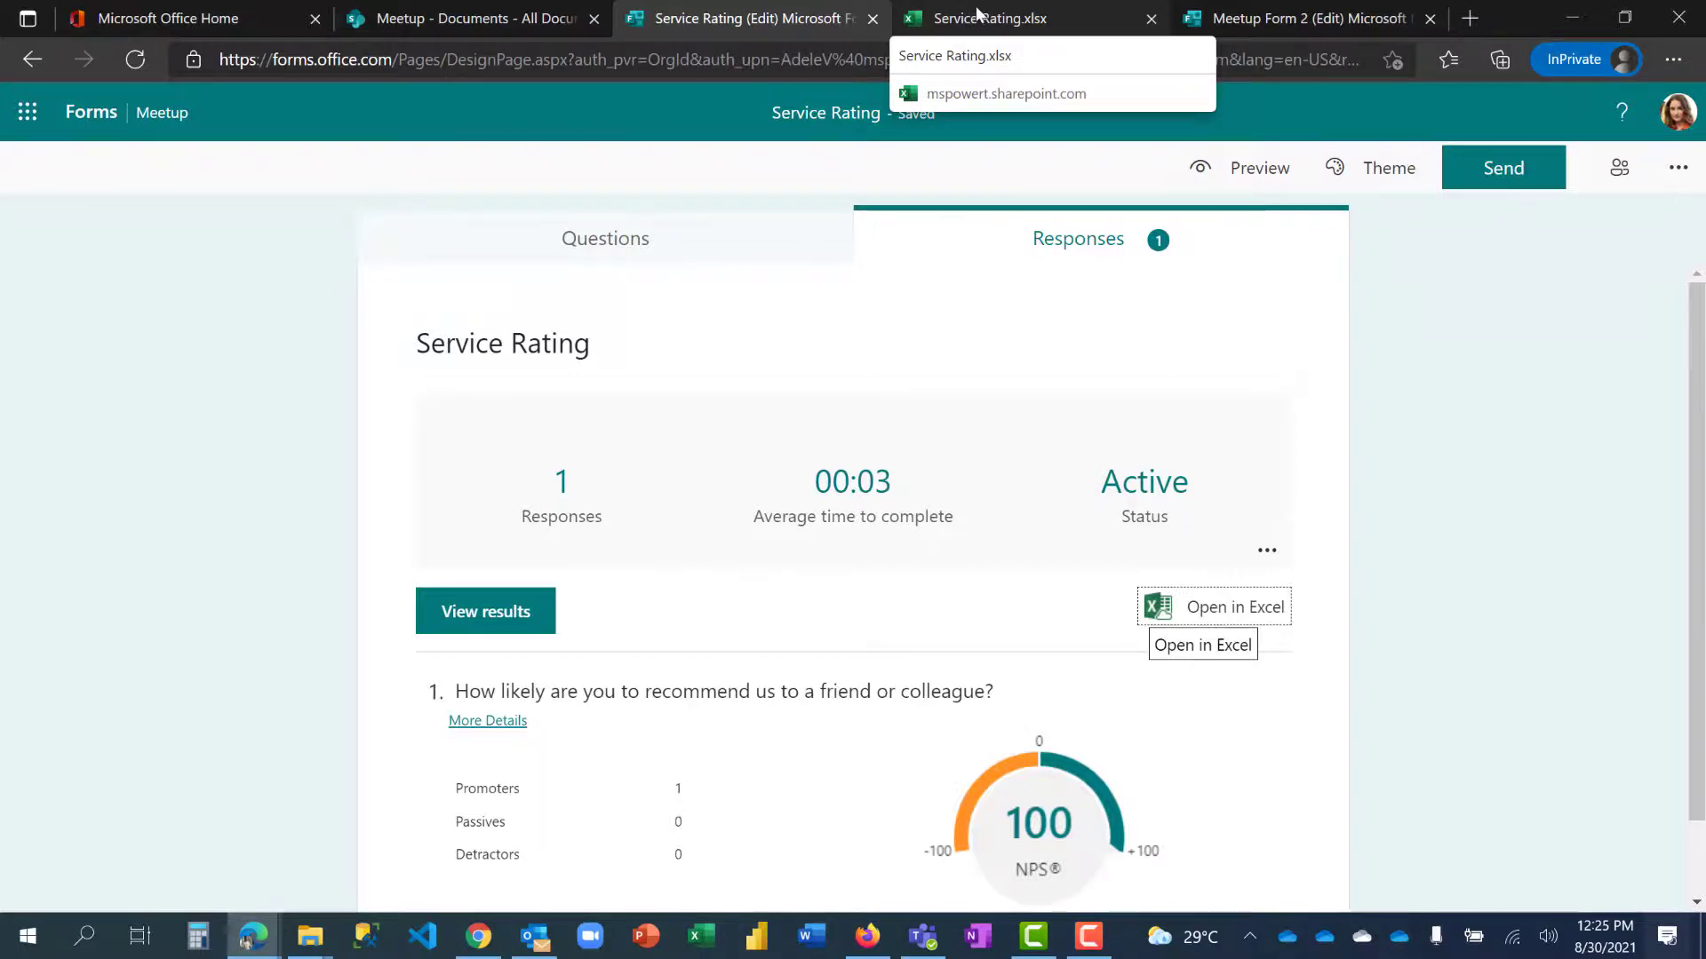
click(976, 13)
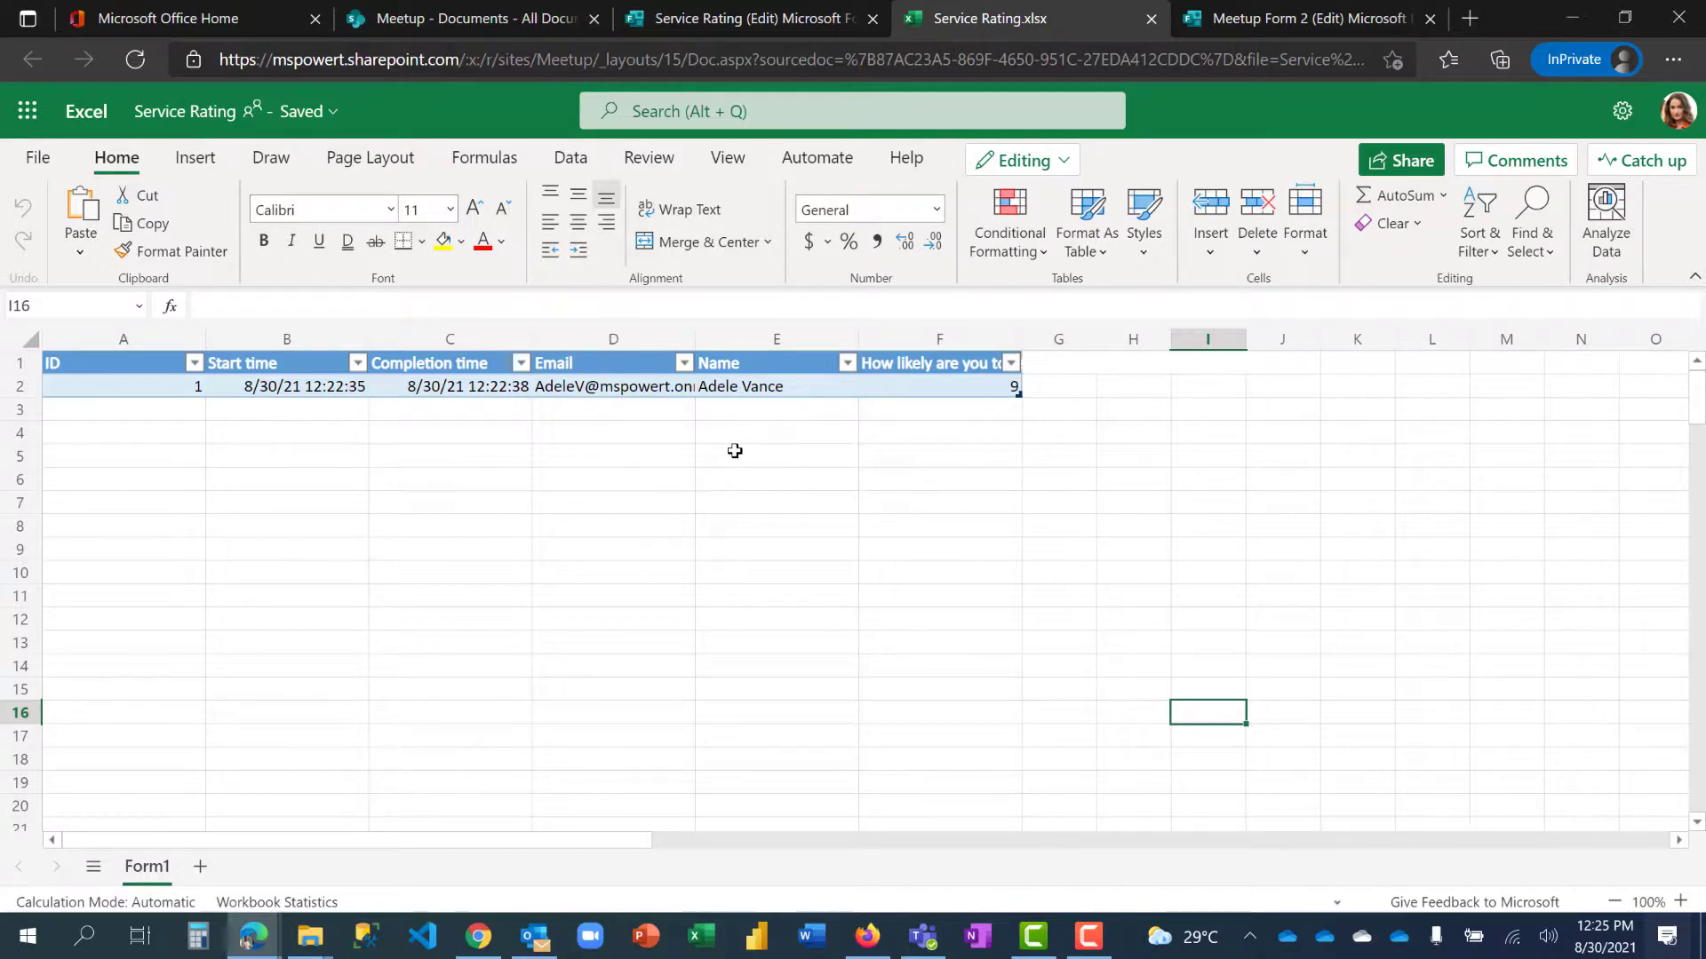
click(708, 14)
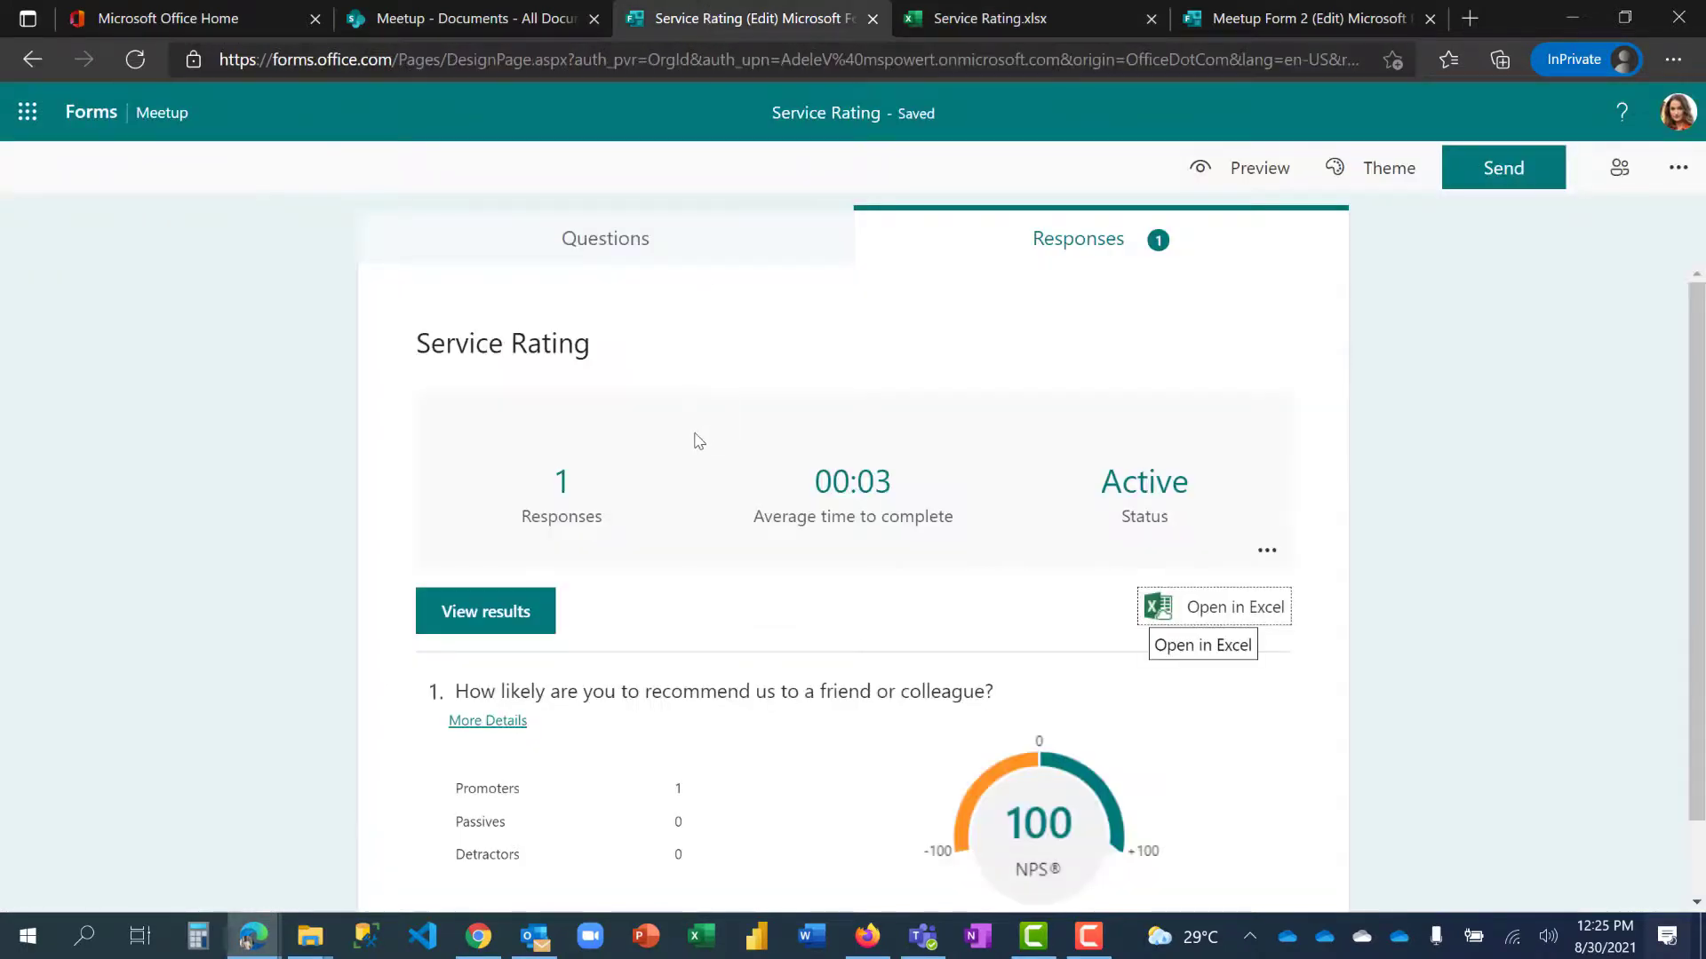
Glance at the Meetup documents library, then return to the Microsoft Forms home page.
click(490, 13)
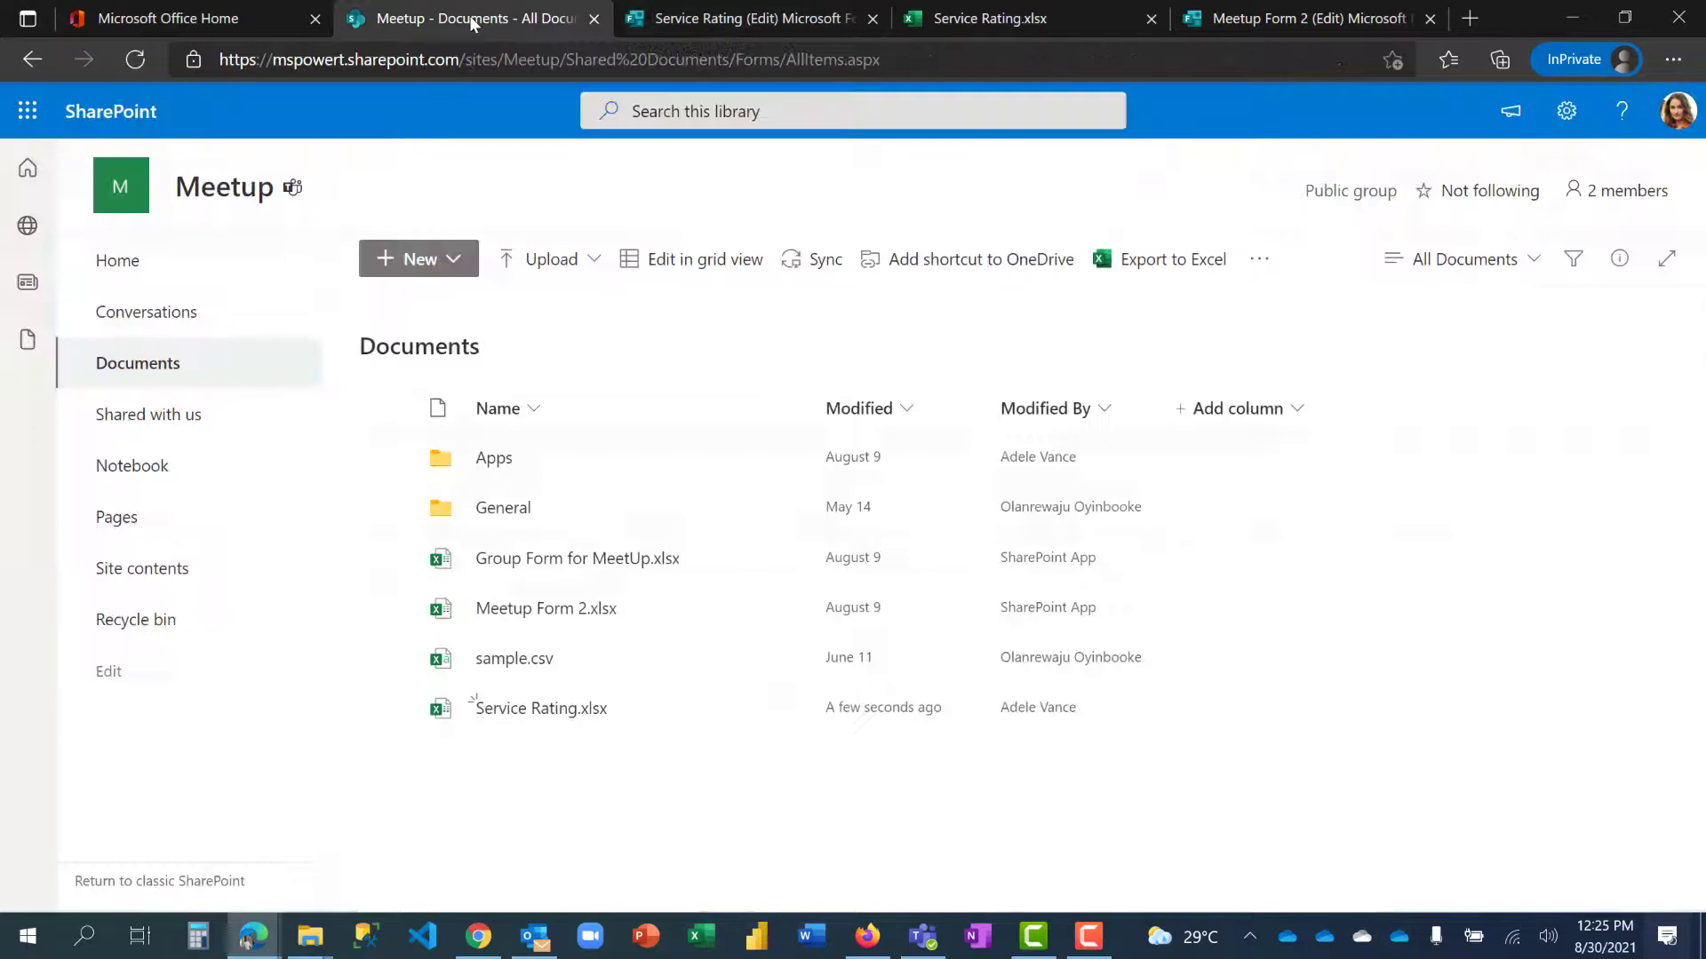
click(673, 20)
click(92, 114)
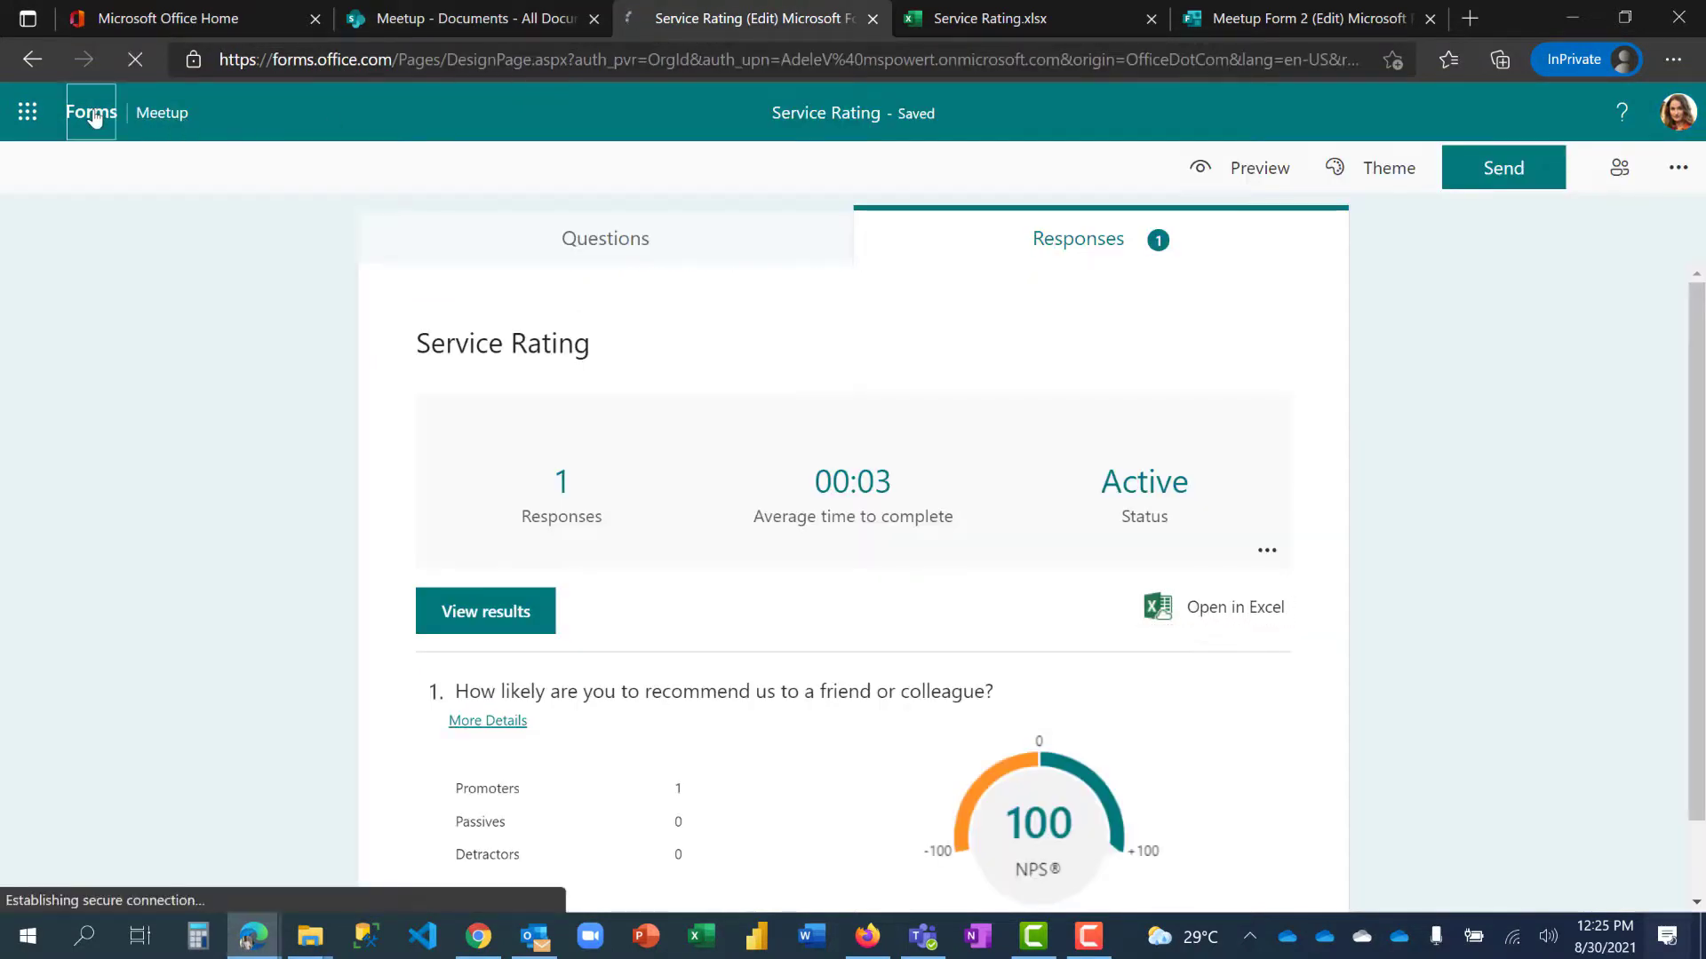